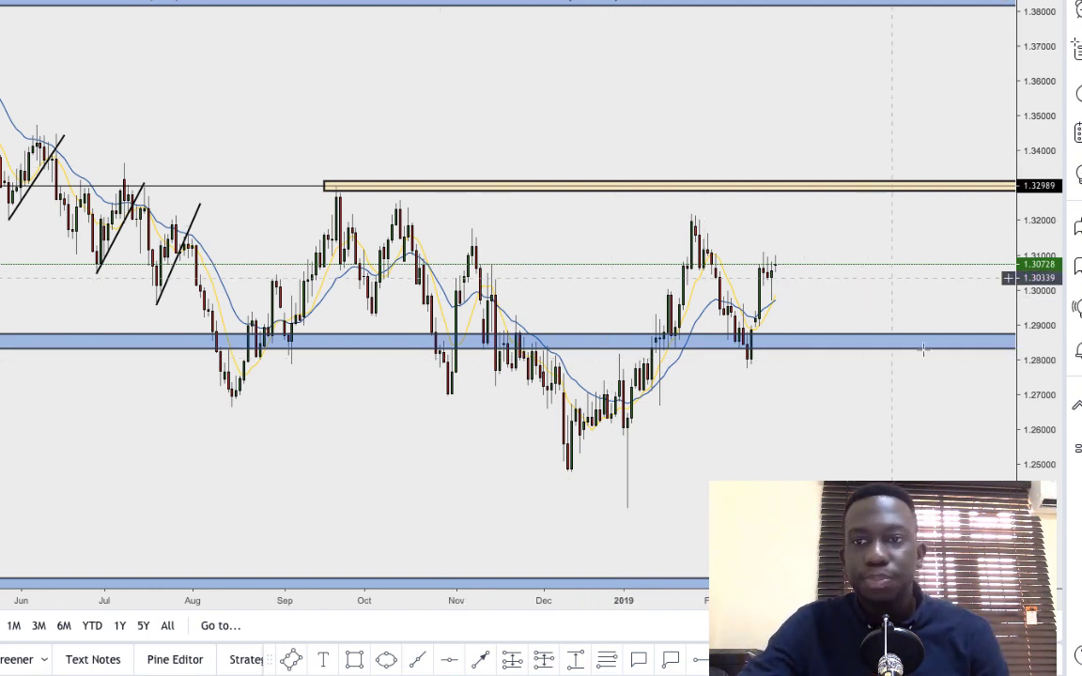
- On a lower timeframe, draw a rising trend line from the 3 January 2019 low through the mid-January low to about 1.325
drag(1035, 384, 1001, 324)
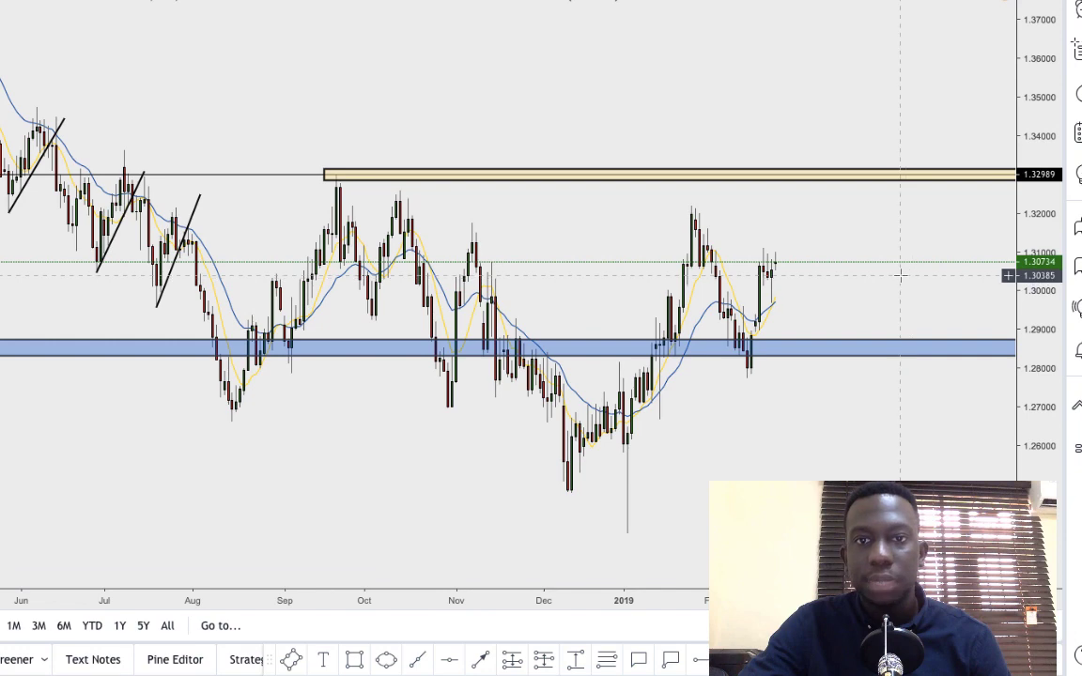
scroll(859, 275, up, 2)
scroll(826, 278, left, 1)
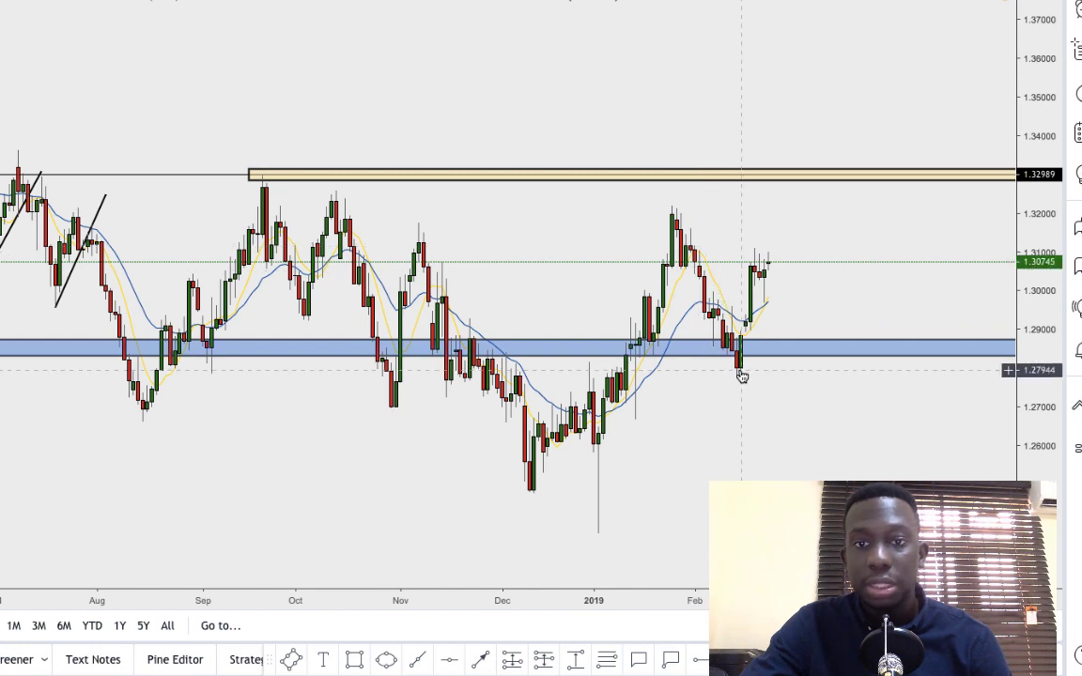
scroll(414, 361, down, 5)
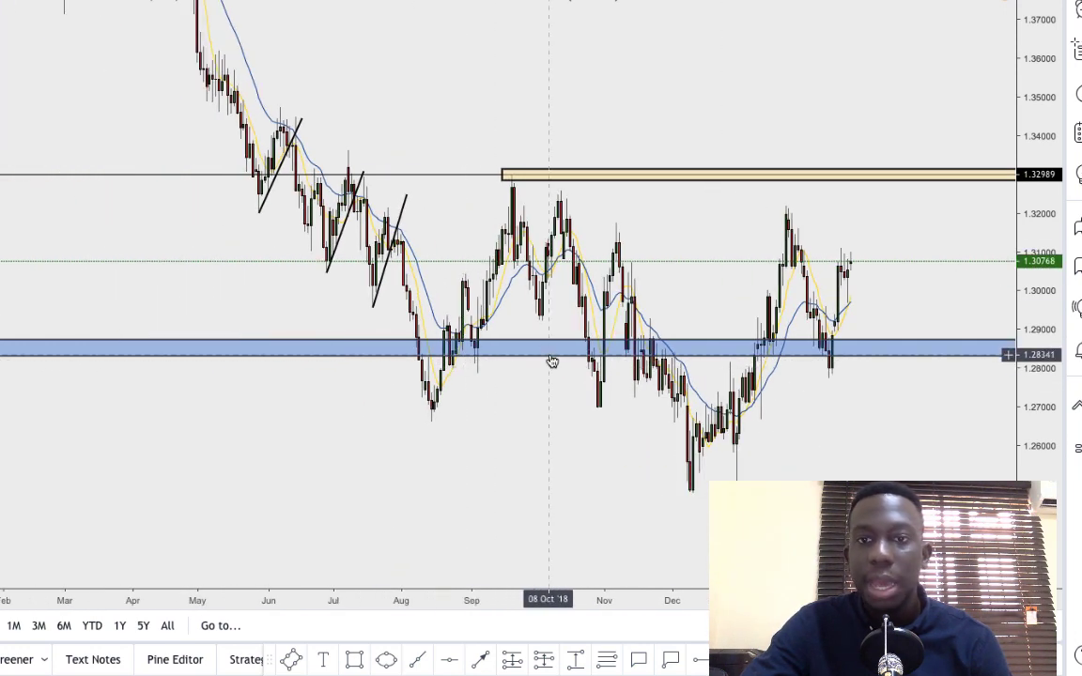
scroll(556, 346, up, 5)
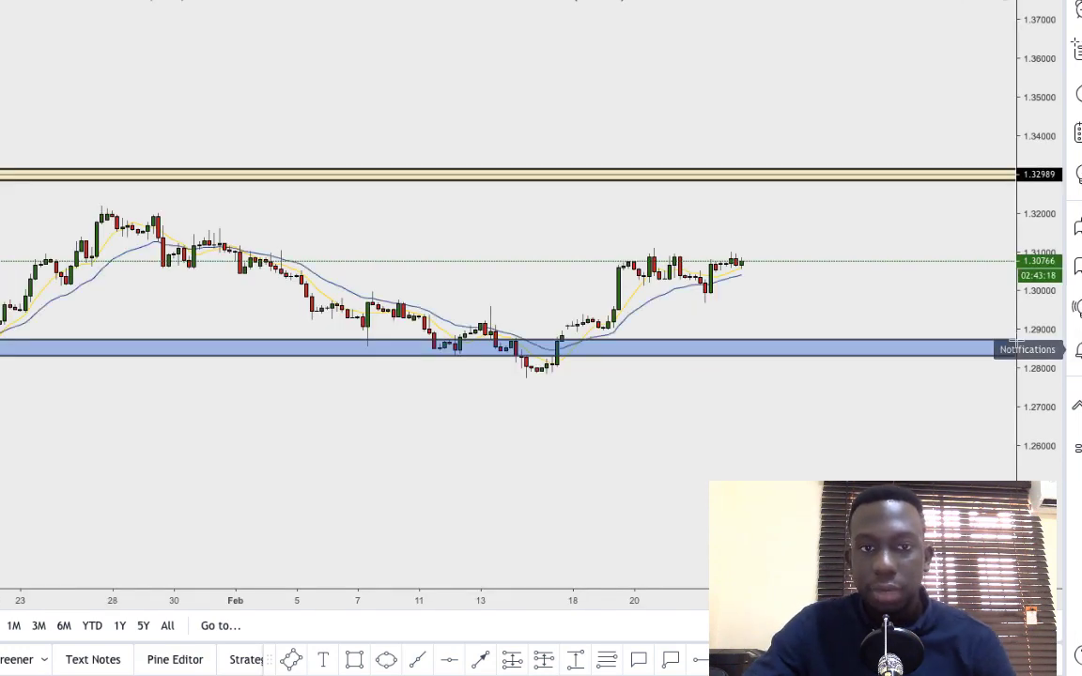
scroll(1007, 291, down, 5)
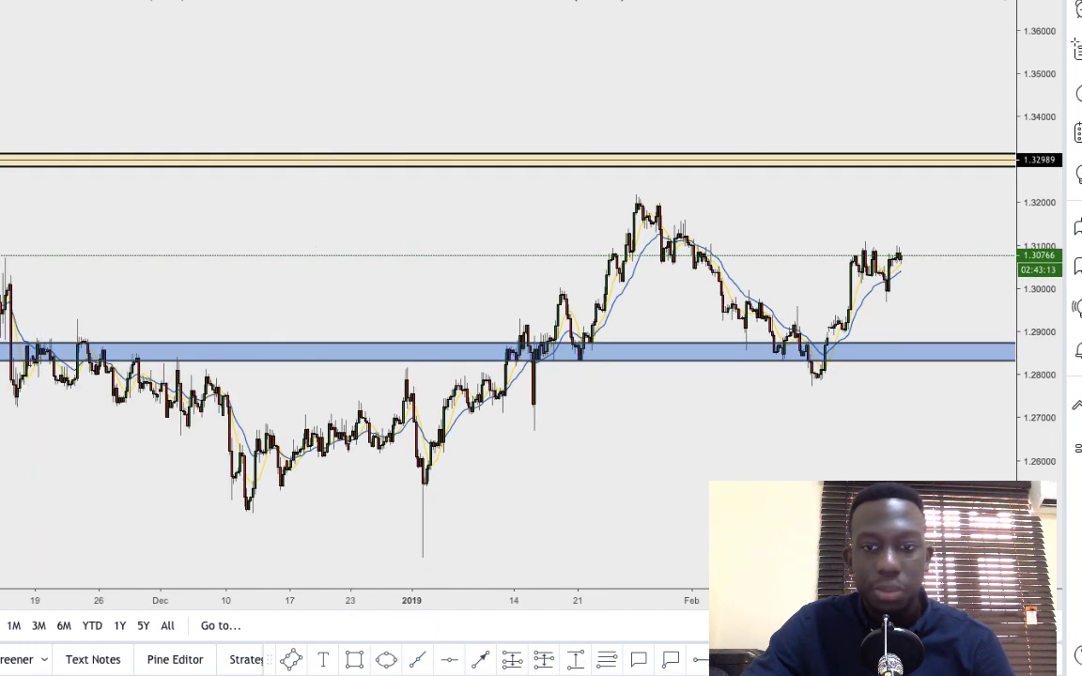
key(alt+t)
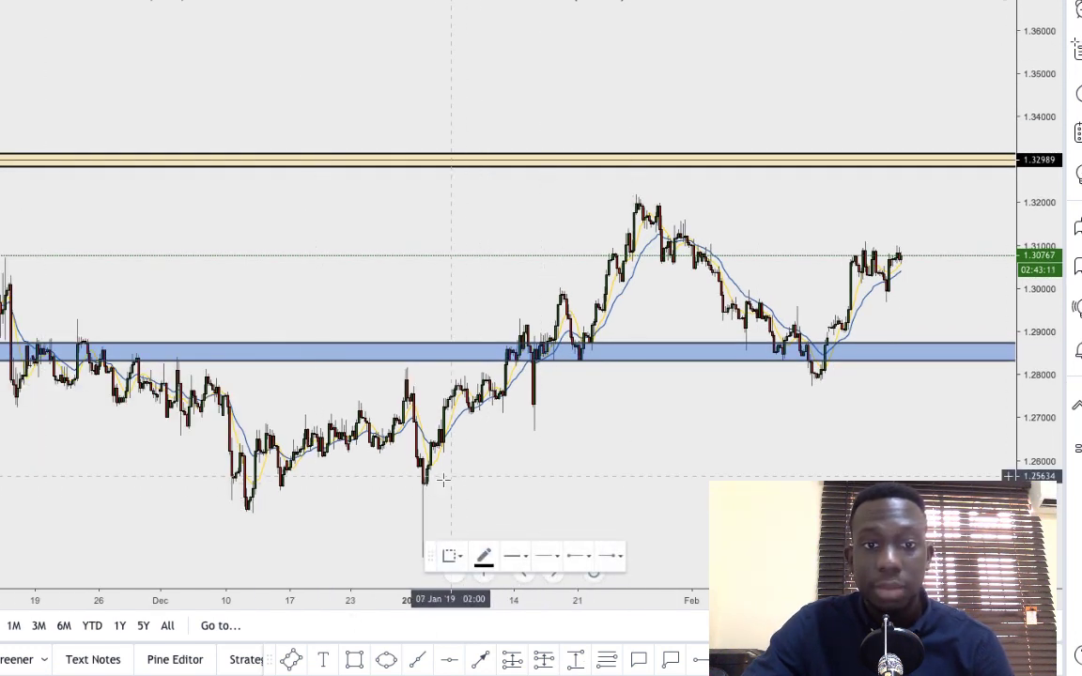
drag(426, 552, 484, 550)
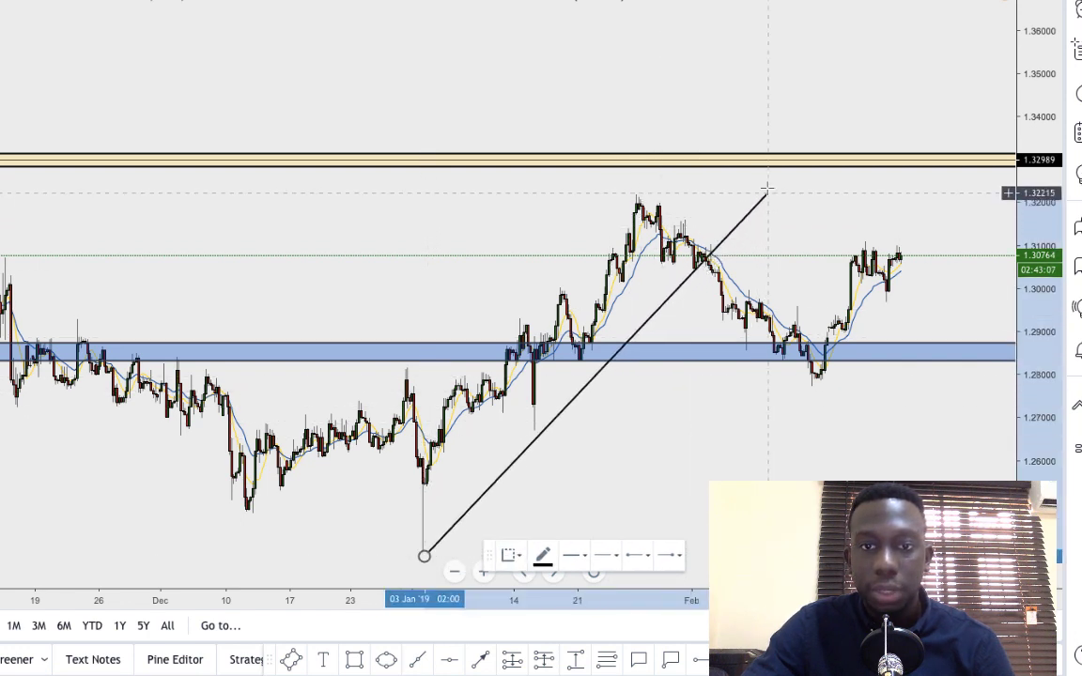
click(868, 259)
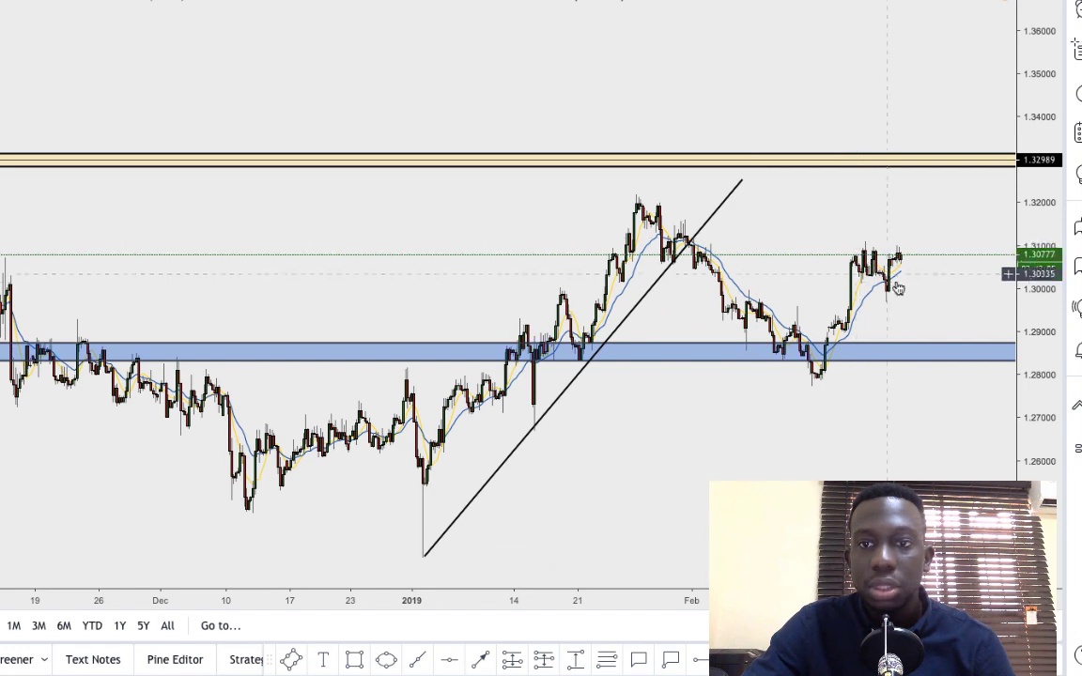
- Examine how price moves along the rising trend line and against the yellow resistance zone around 1.32989 since September
scroll(919, 288, down, 3)
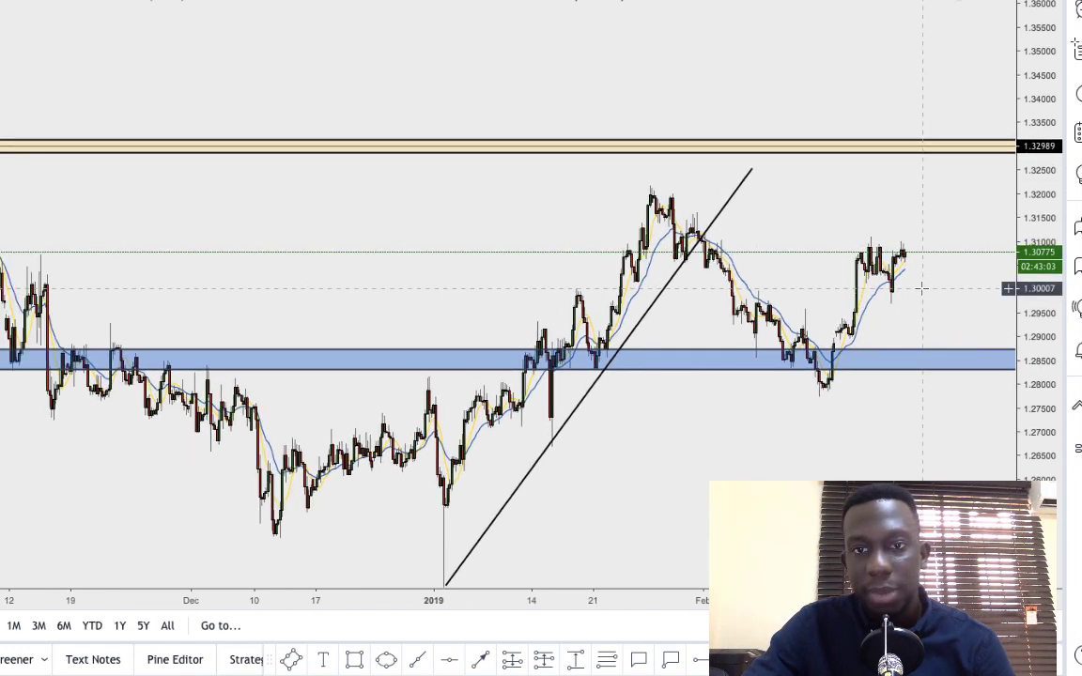
drag(836, 238, 838, 193)
scroll(842, 211, down, 6)
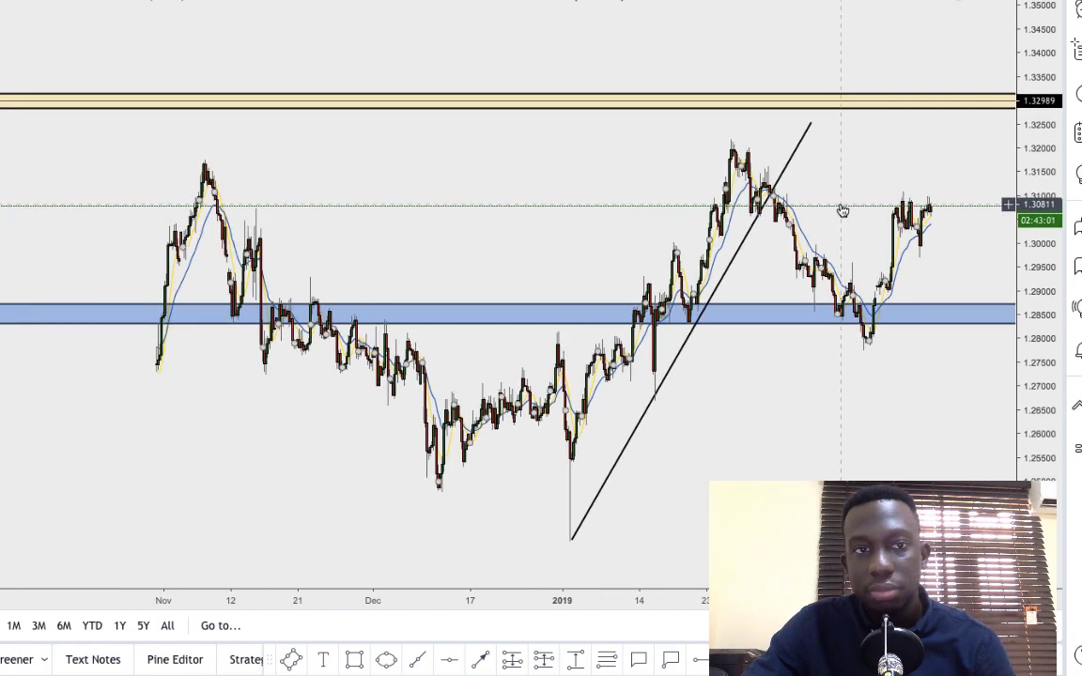
scroll(1050, 187, left, 5)
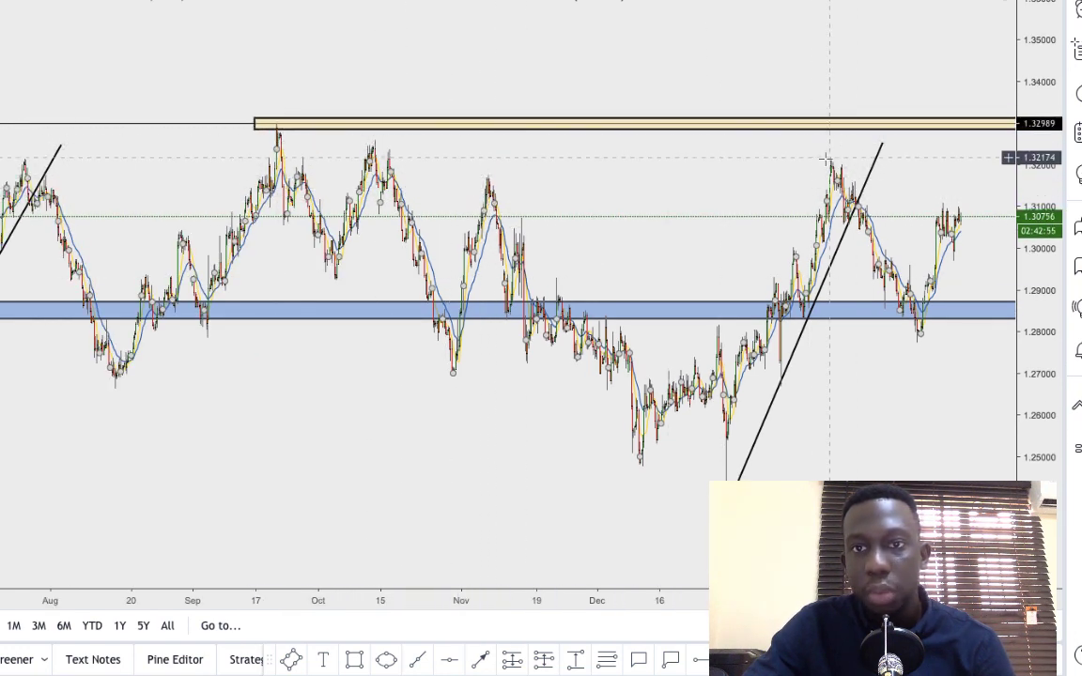
scroll(749, 205, right, 5)
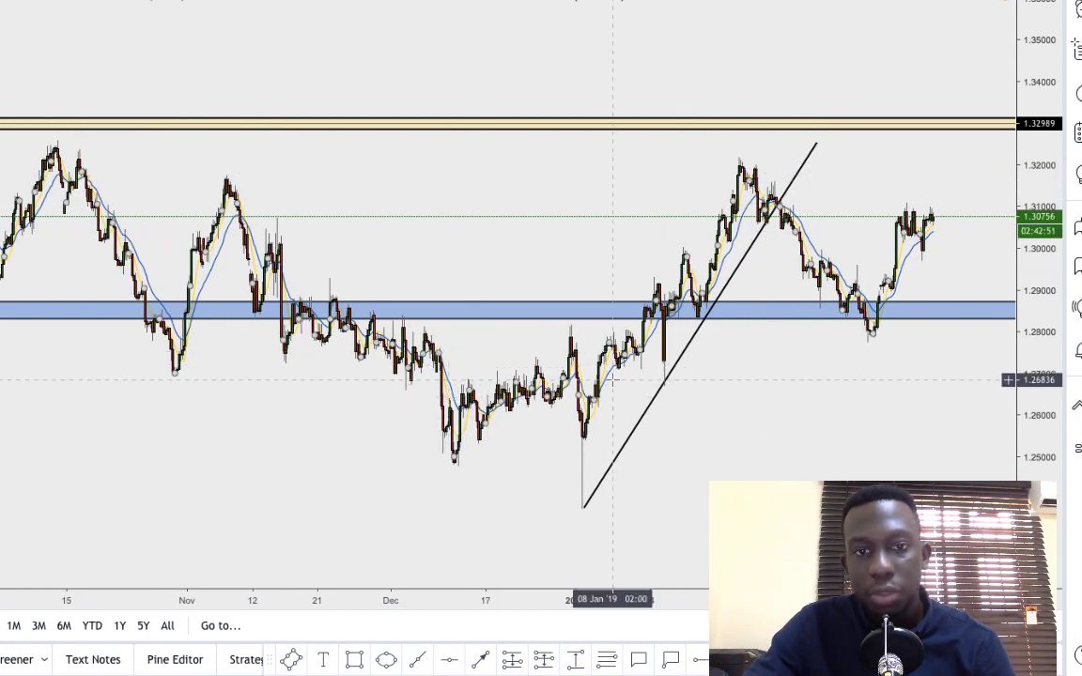
scroll(601, 449, left, 5)
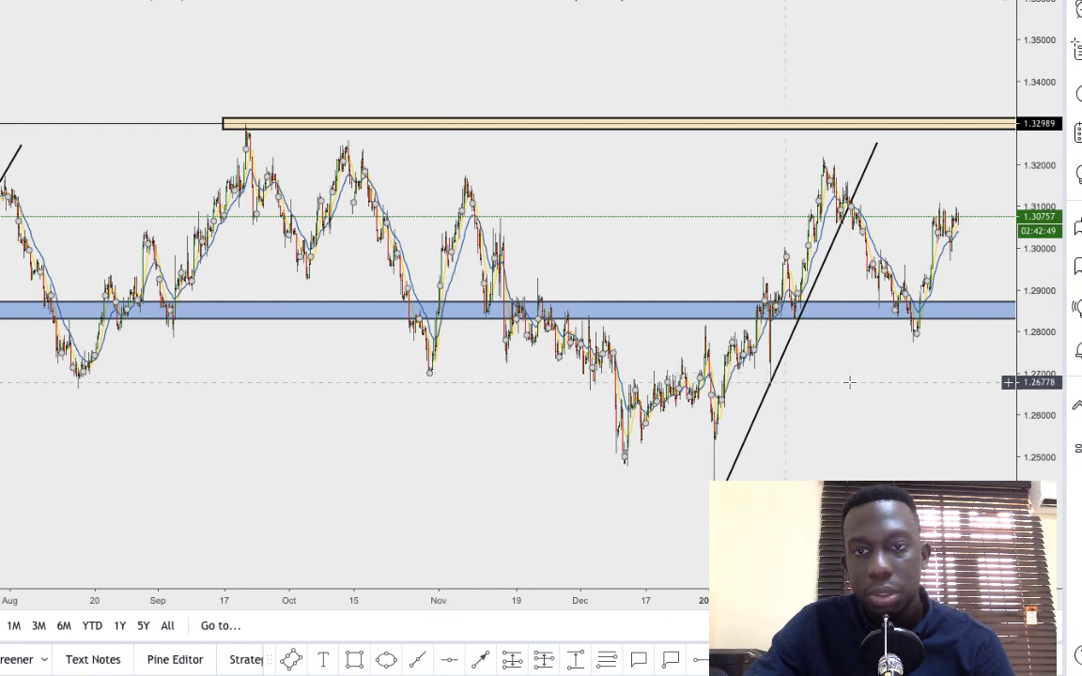
scroll(848, 380, right, 5)
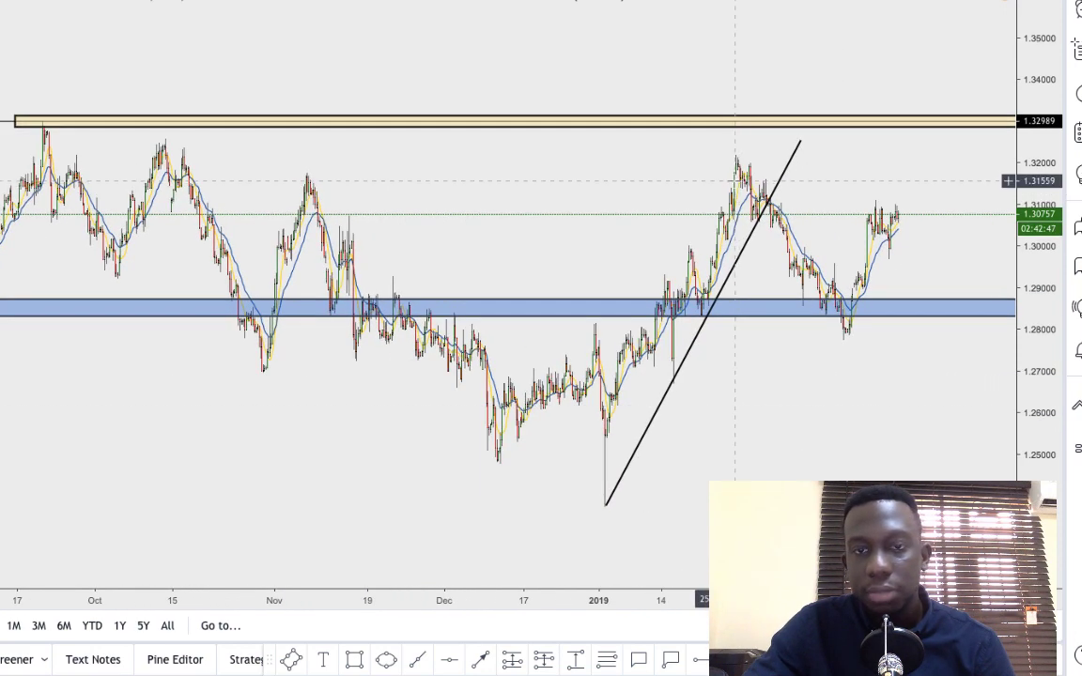
scroll(735, 181, right, 2)
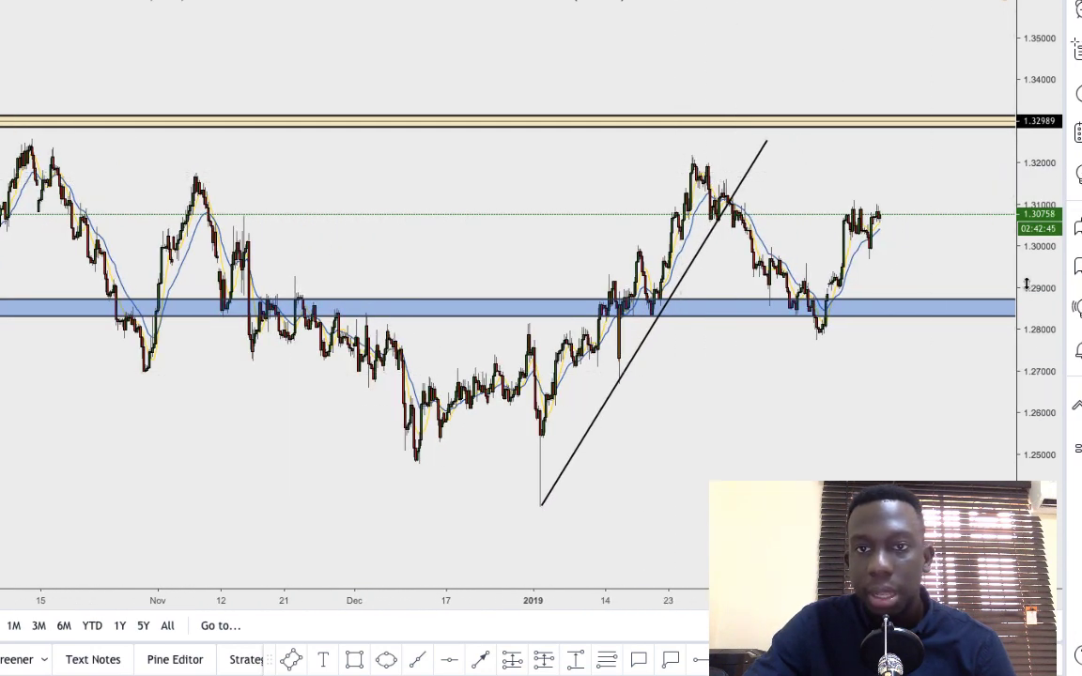
drag(1027, 284, 1027, 178)
scroll(716, 235, up, 1)
scroll(714, 230, up, 1)
drag(733, 176, 741, 172)
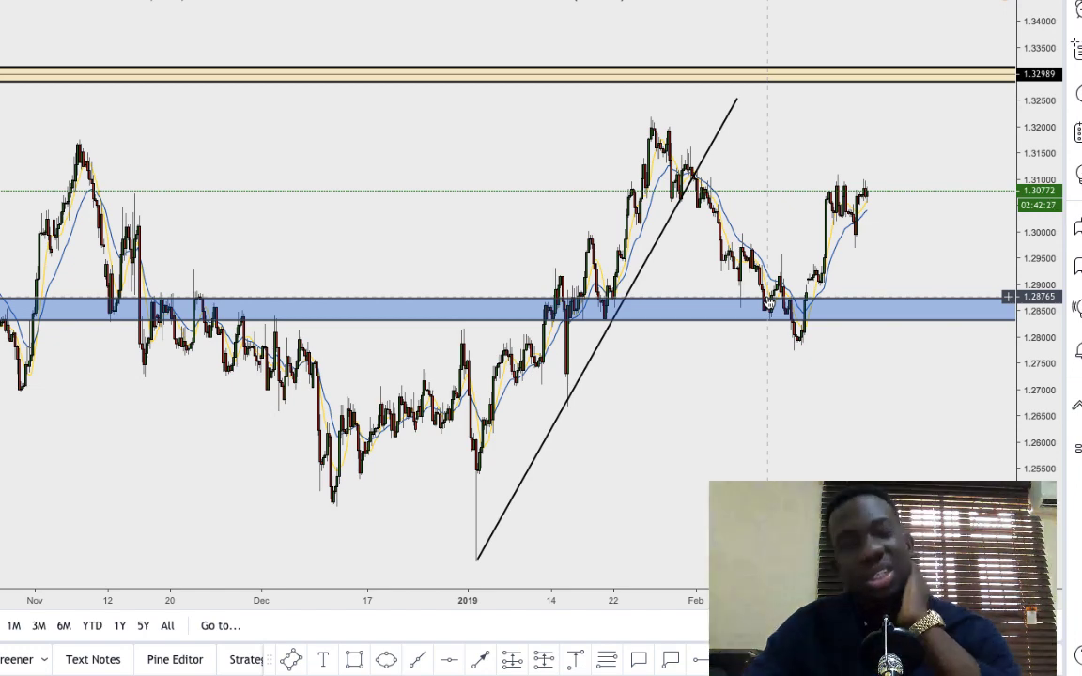
- Examine the February pullback into the blue zone around 1.285 and the rebound that follows it
scroll(768, 300, up, 2)
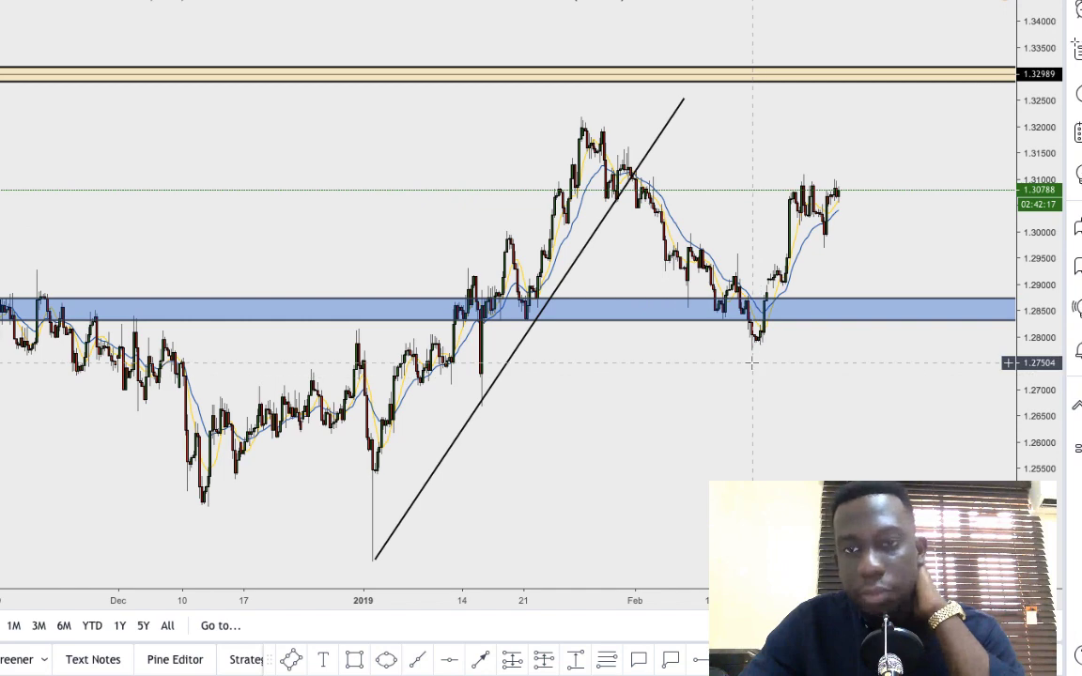
scroll(748, 345, down, 2)
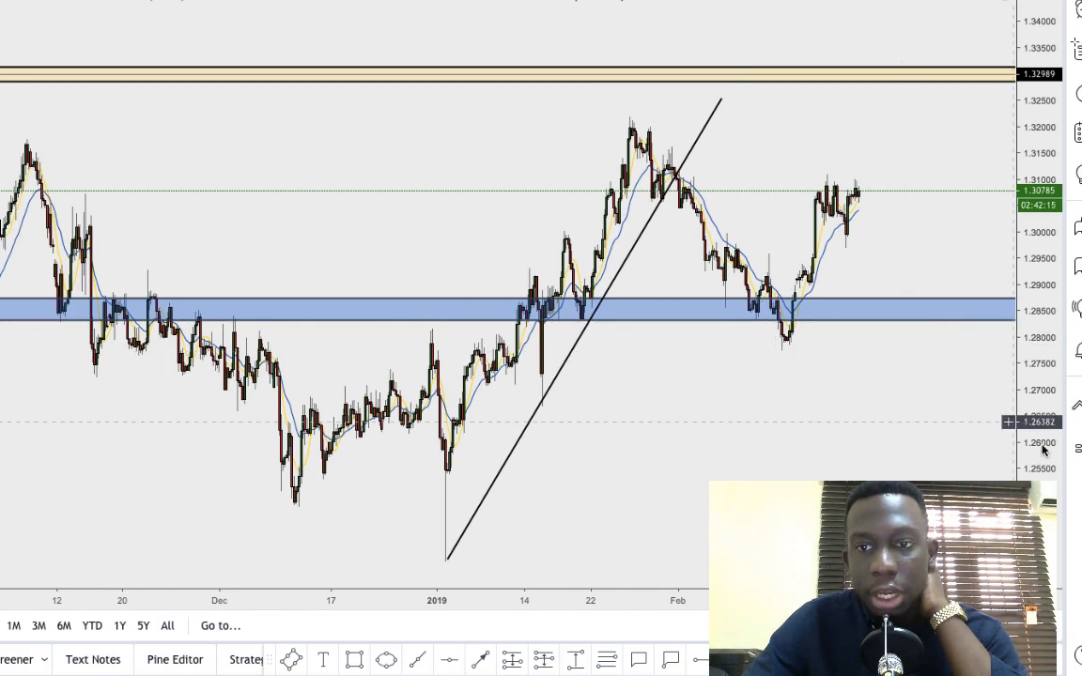
drag(1036, 427, 840, 360)
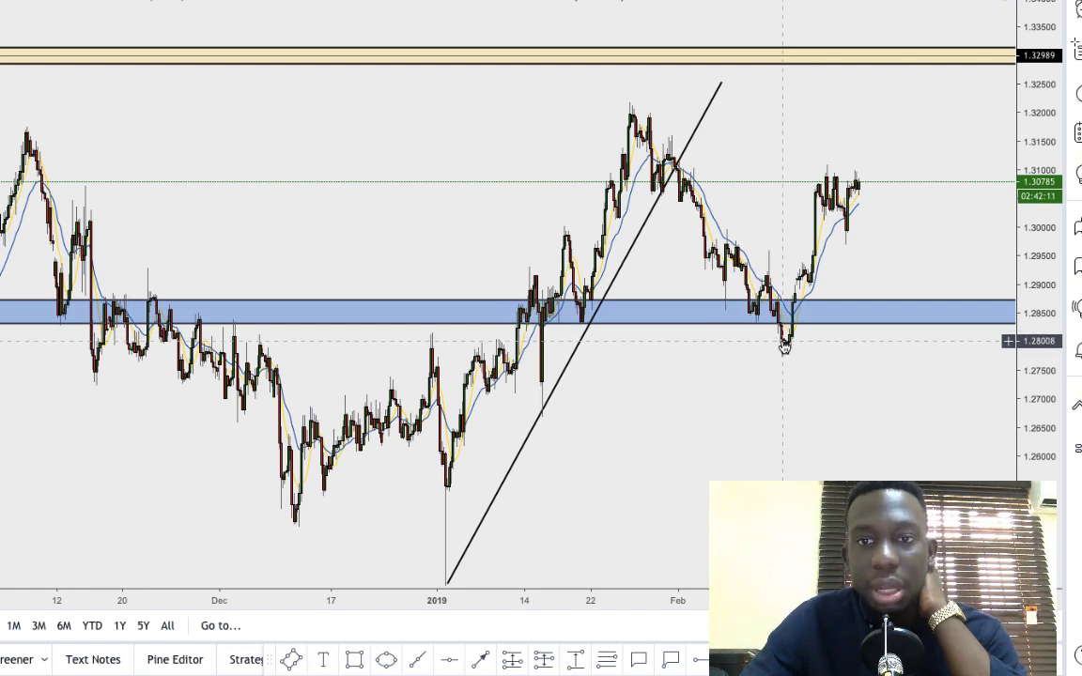
scroll(784, 345, down, 4)
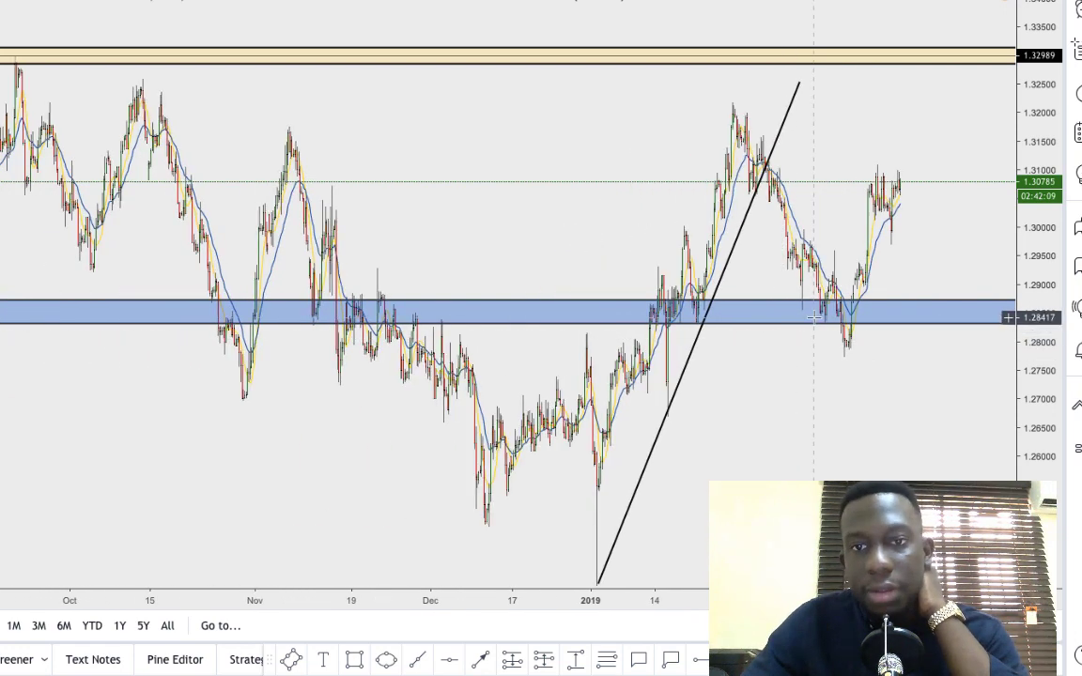
scroll(813, 317, up, 3)
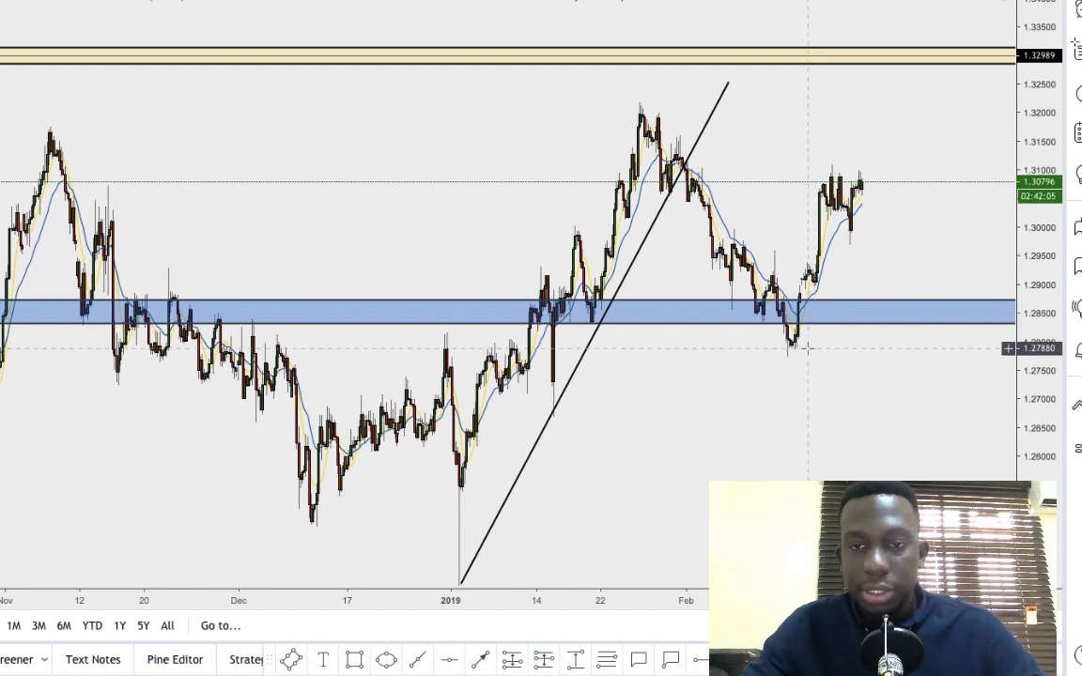
scroll(780, 315, up, 1)
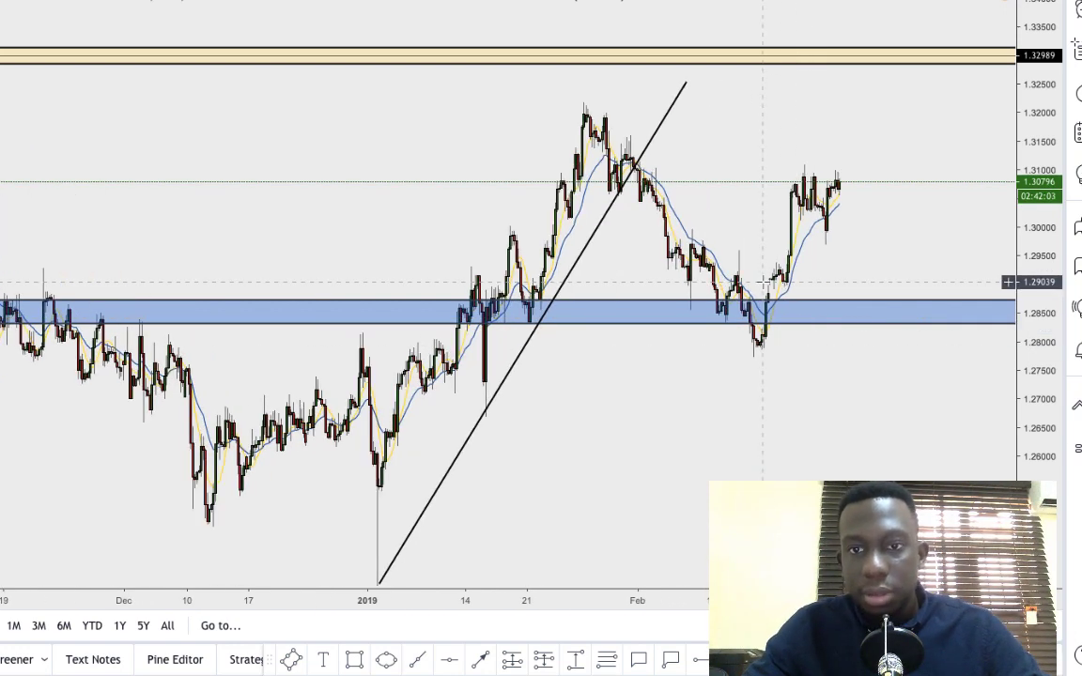
scroll(762, 285, up, 1)
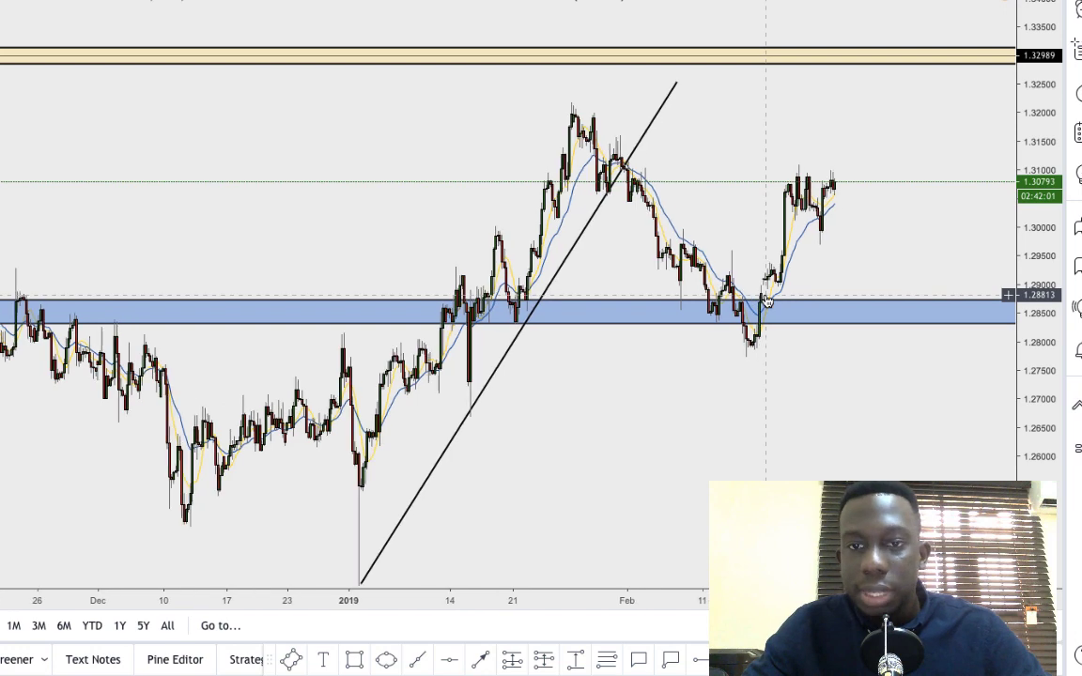
scroll(1009, 405, up, 2)
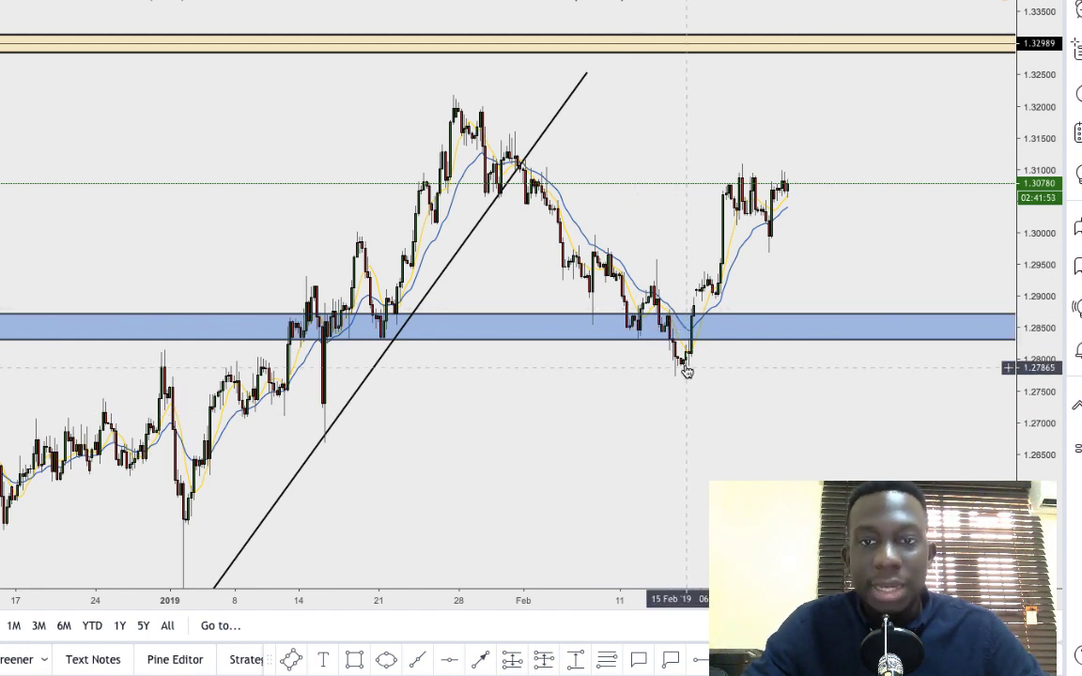
scroll(686, 362, down, 1)
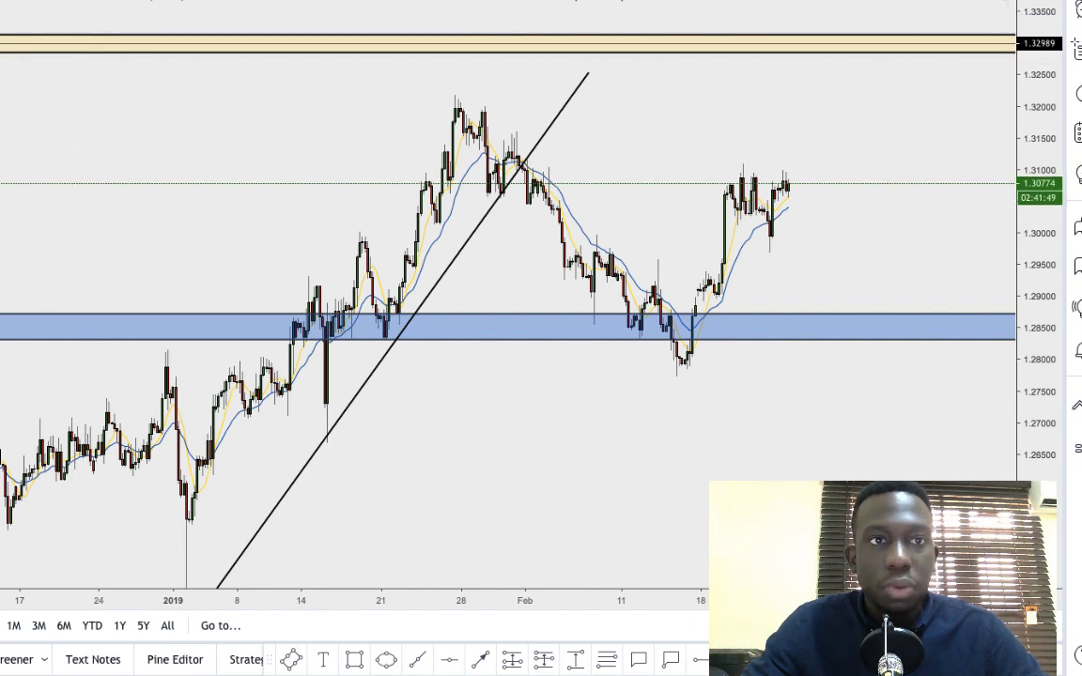
- Return the chart to the daily timeframe and delete the trend line rising from the January 2019 low
scroll(942, 140, down, 5)
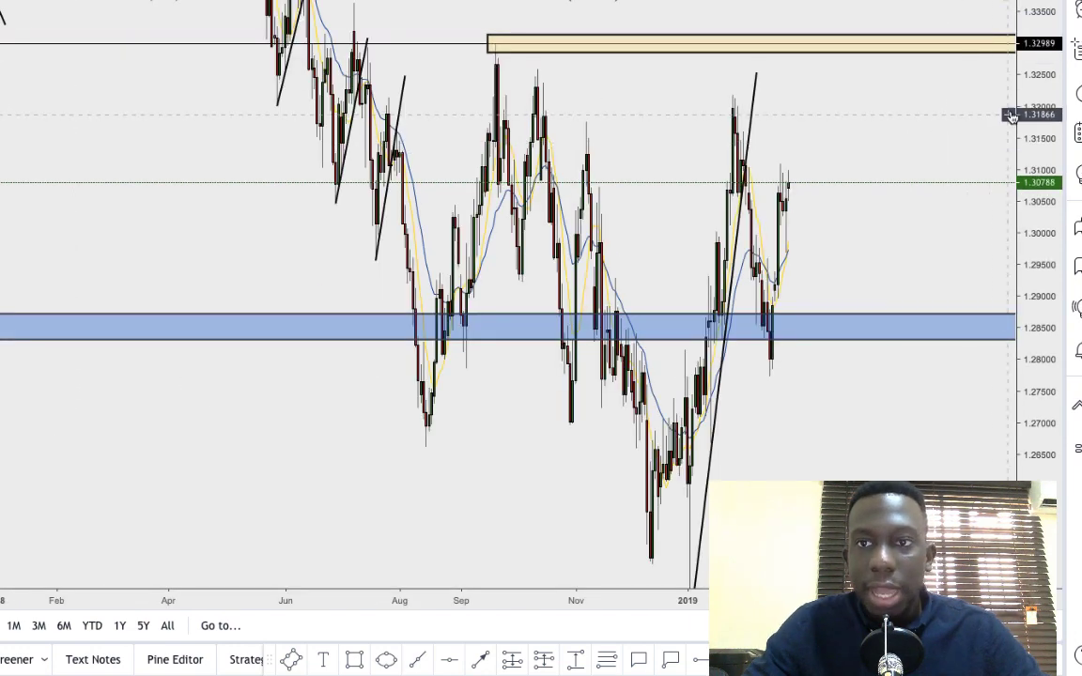
scroll(896, 224, up, 5)
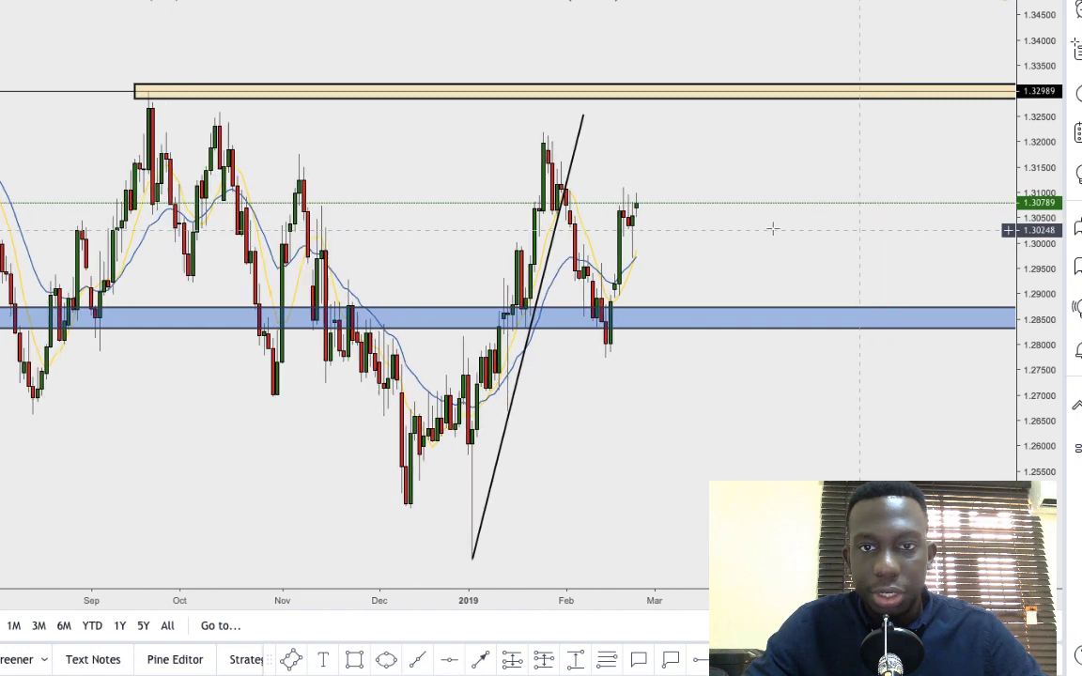
drag(1046, 238, 1045, 312)
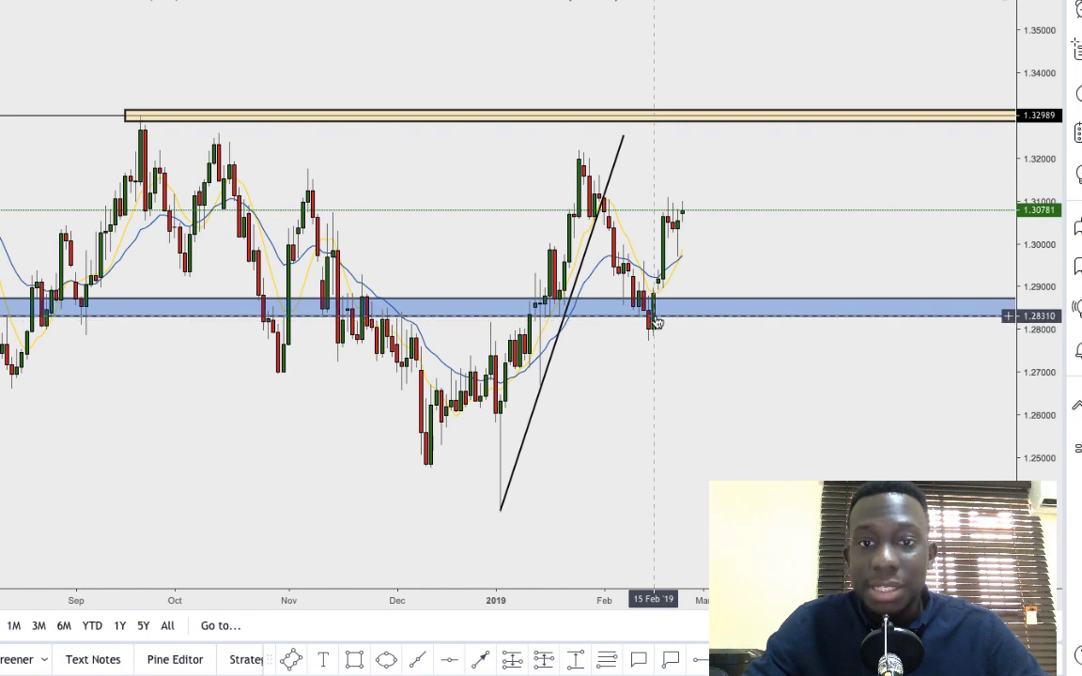
scroll(718, 217, up, 2)
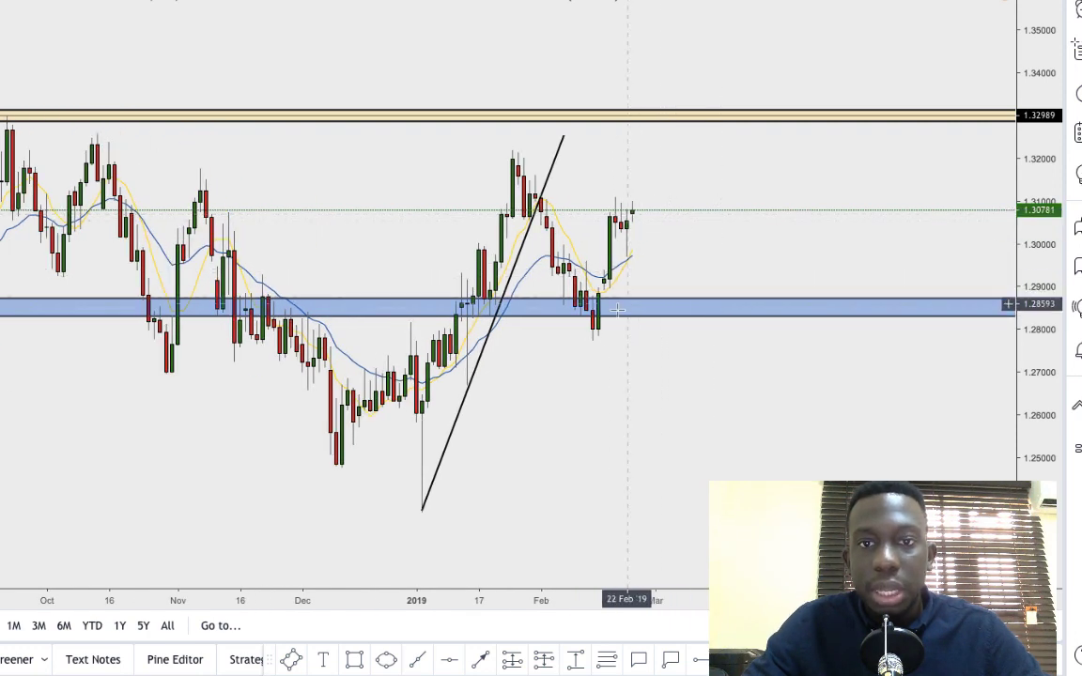
click(563, 138)
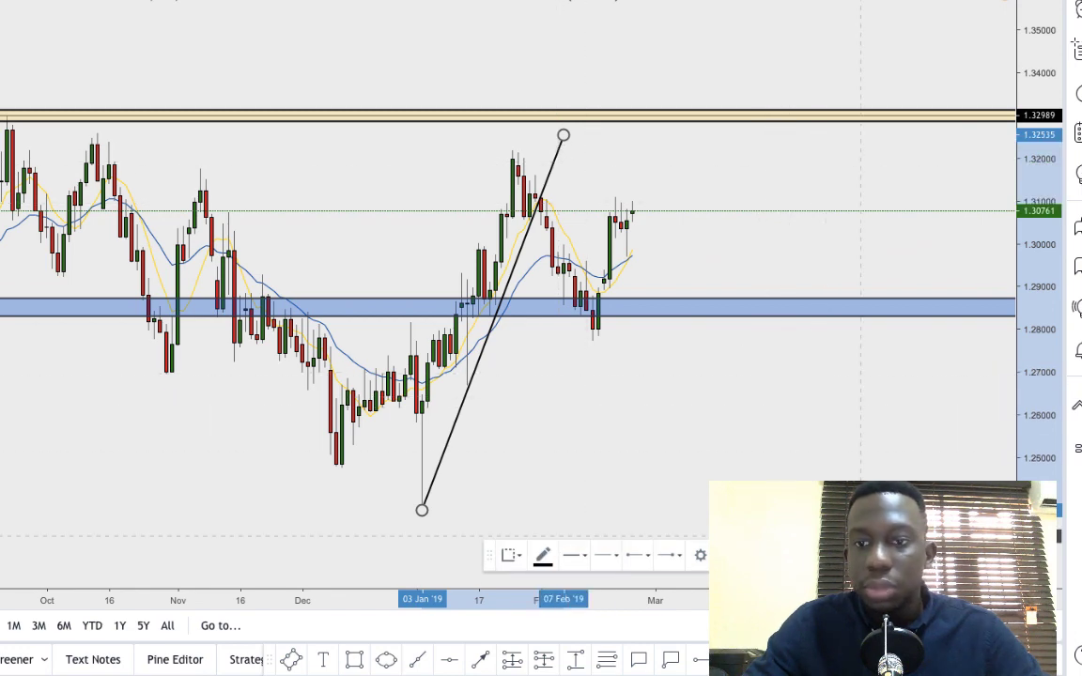
- Switch to a higher timeframe and examine price against the blue horizontal zones from 2015 to early 2019
scroll(980, 440, down, 5)
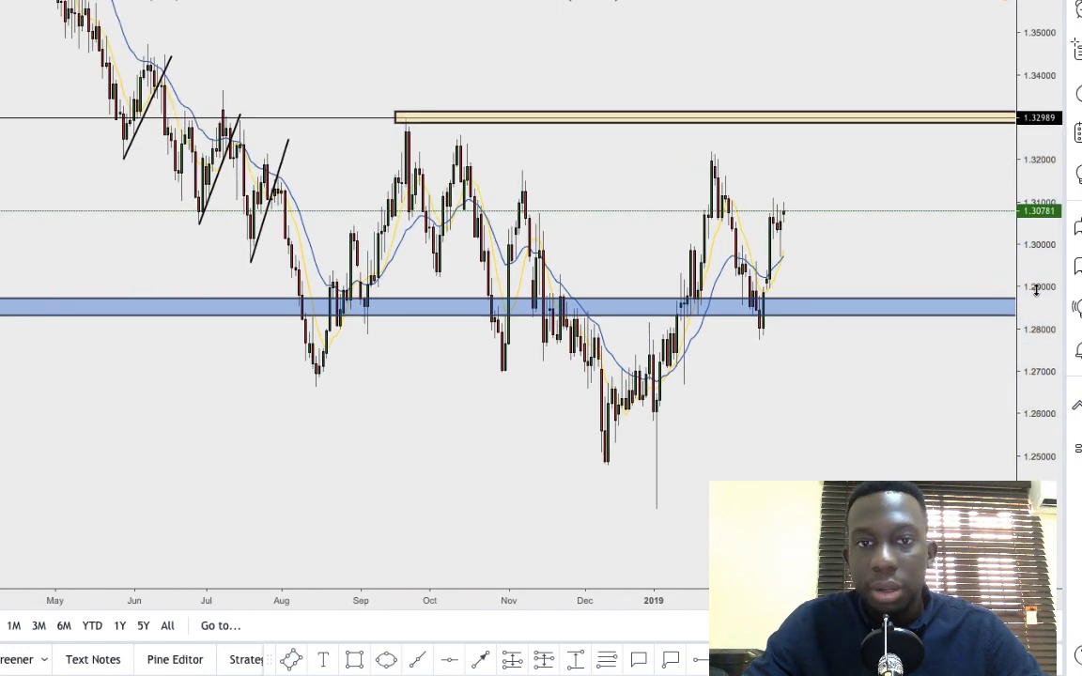
scroll(1024, 410, down, 5)
drag(1032, 364, 1033, 414)
scroll(930, 384, down, 1)
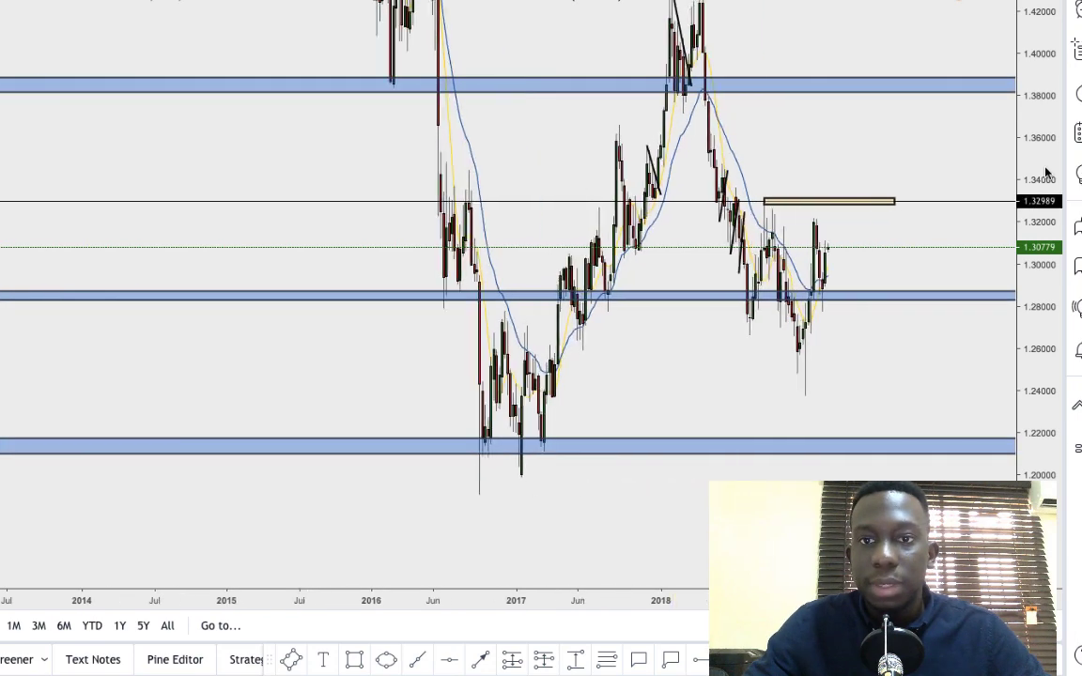
drag(1047, 228, 1041, 323)
drag(673, 148, 687, 190)
scroll(699, 178, down, 2)
scroll(699, 178, down, 1)
drag(1022, 193, 1022, 252)
drag(781, 179, 787, 222)
scroll(781, 201, up, 1)
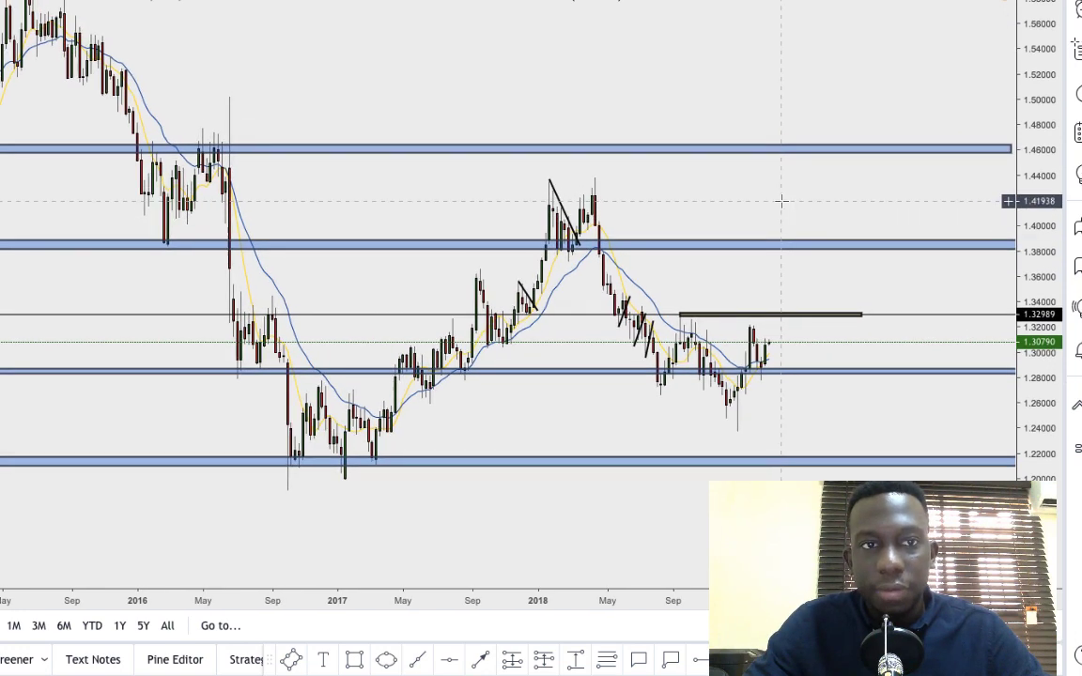
scroll(899, 157, down, 2)
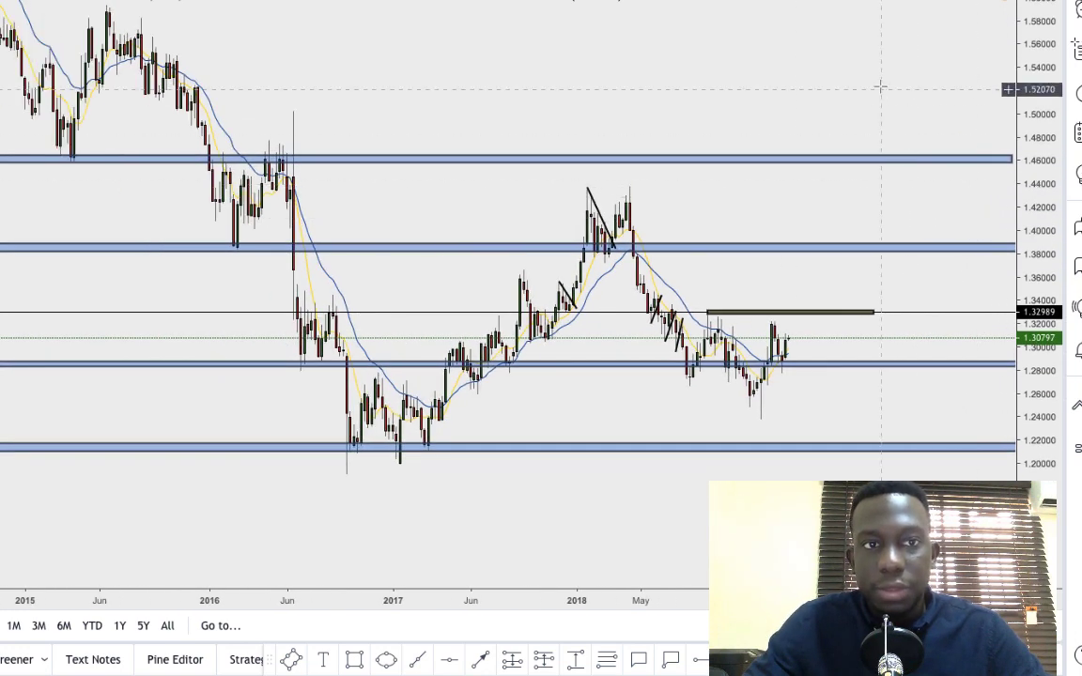
drag(1041, 139, 1042, 186)
drag(853, 100, 863, 110)
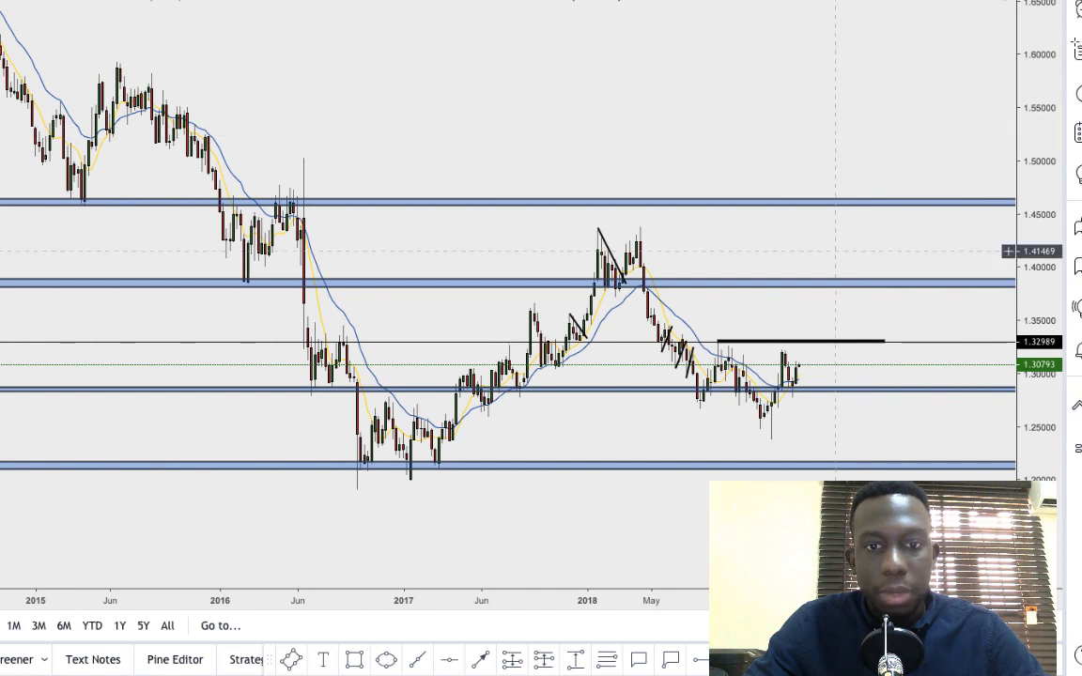
- Draw a trend line from the June 2015 high at 1.59646 down past the January 2019 low to about 1.219
click(700, 657)
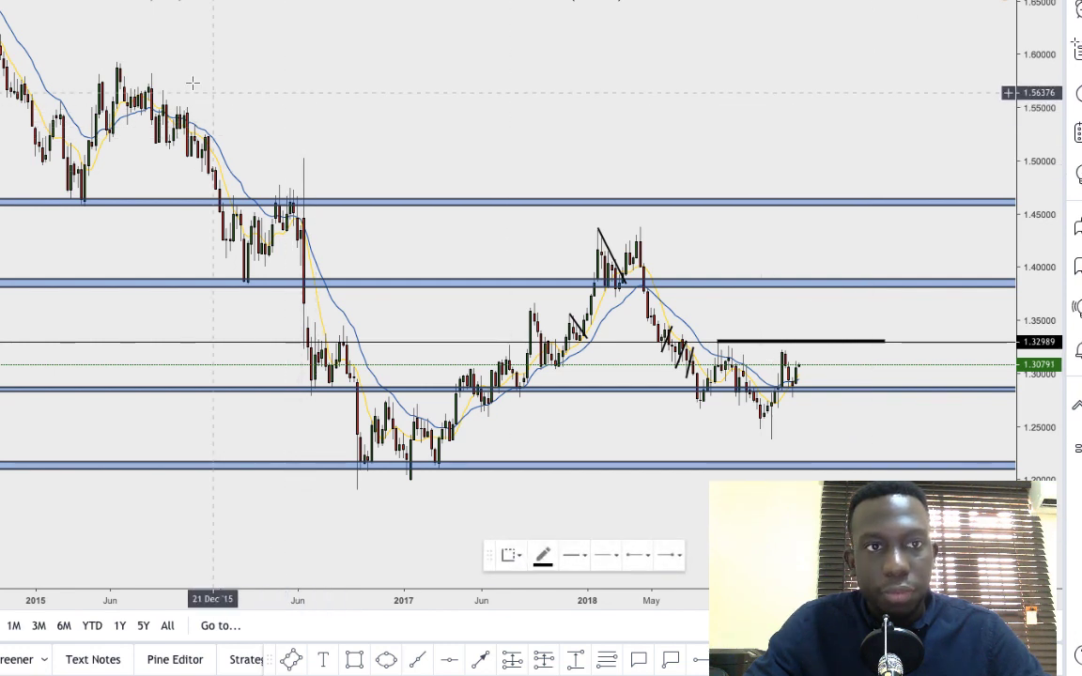
click(117, 59)
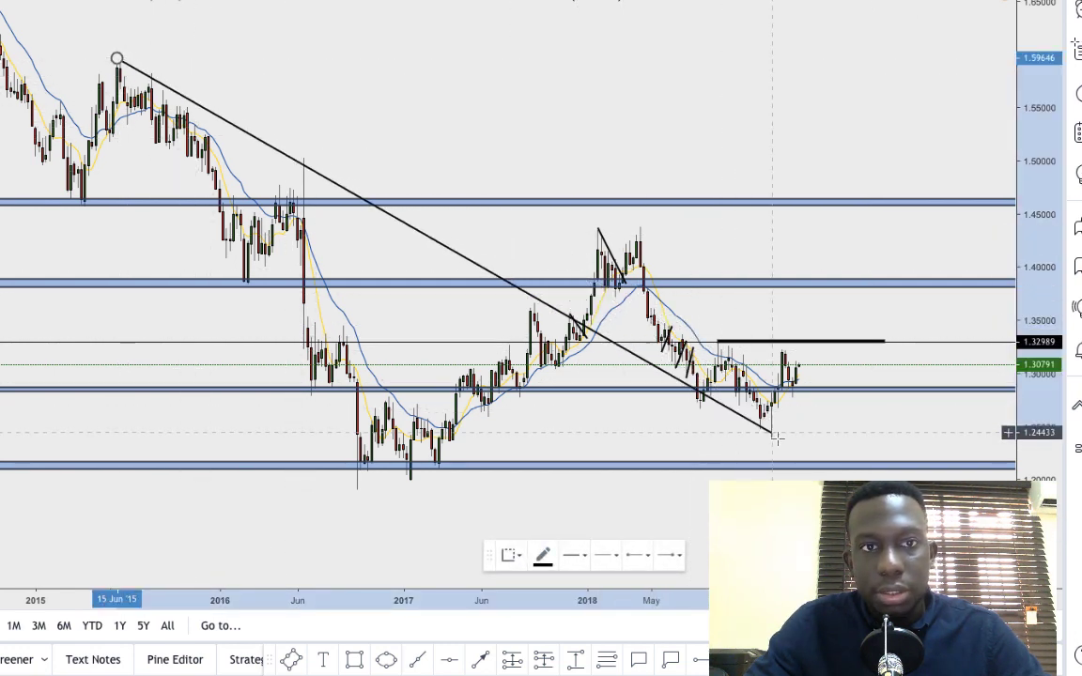
click(824, 458)
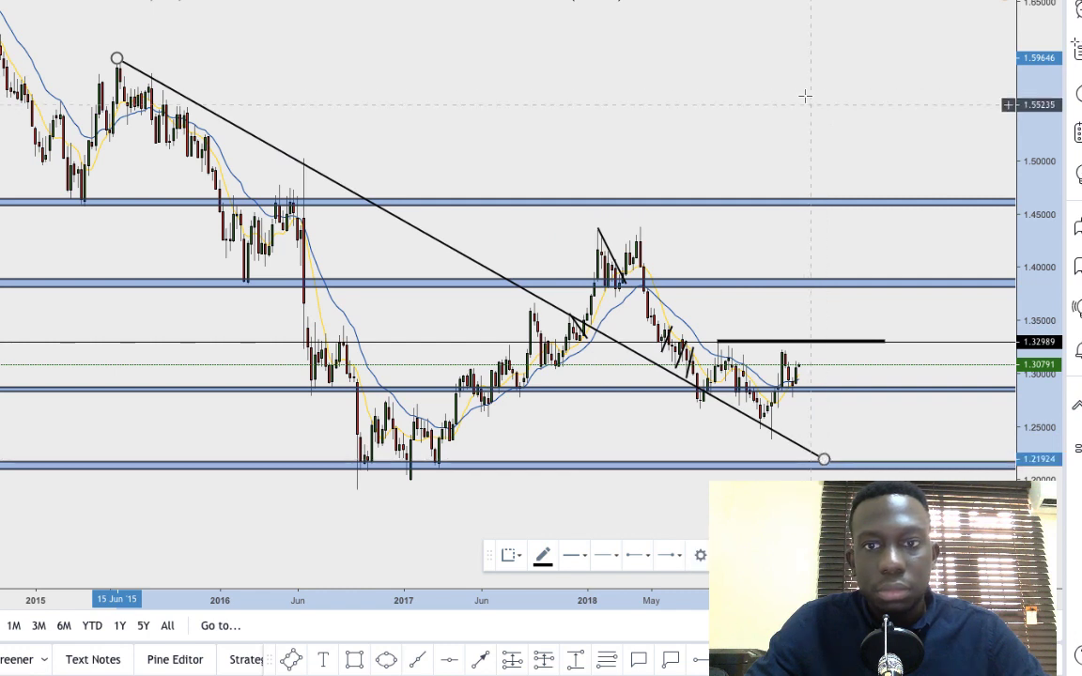
click(773, 87)
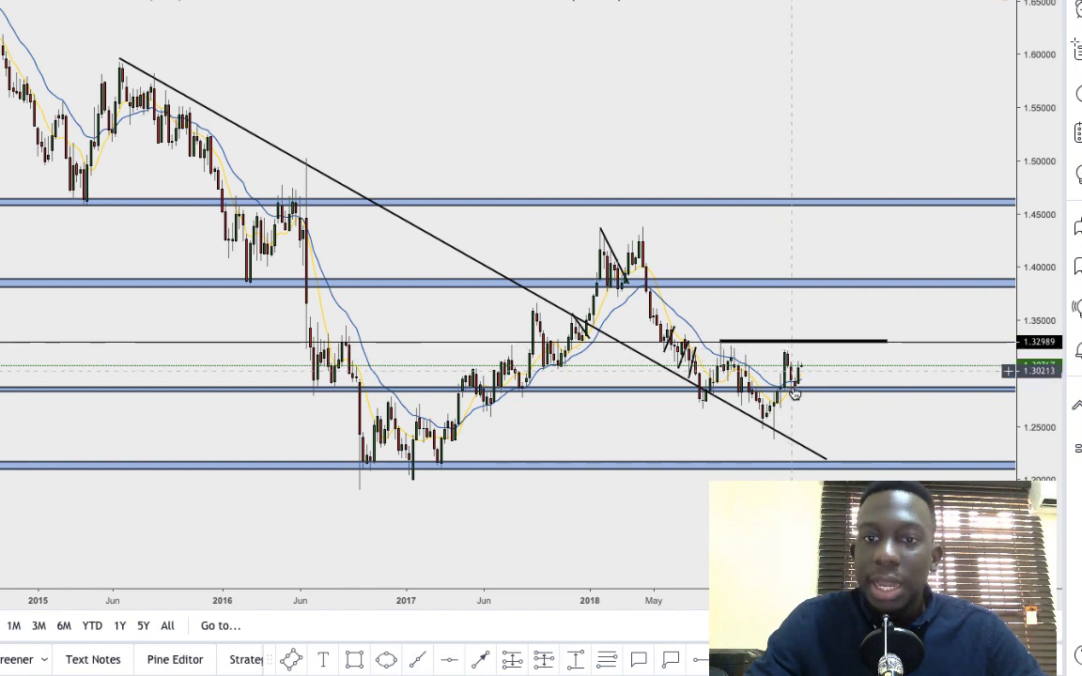
- Draw a falling trend line from the 17 September 2018 high at about 1.3298 past the February 2019 low to about 1.252
scroll(804, 398, up, 3)
drag(1048, 404, 1049, 160)
drag(733, 195, 727, 138)
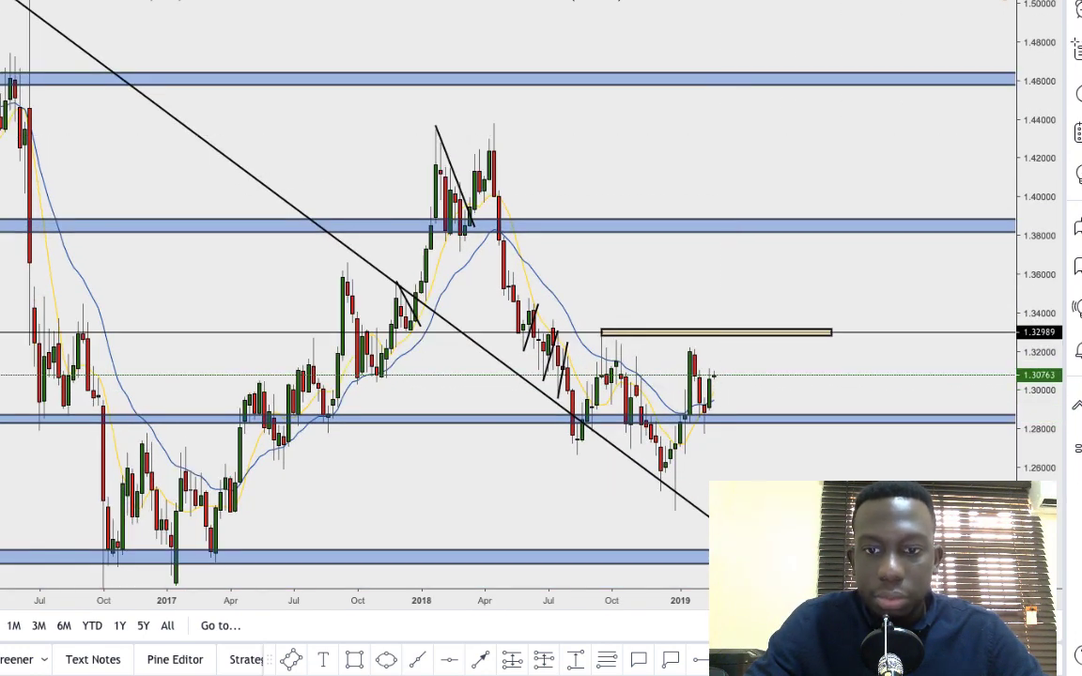
click(615, 332)
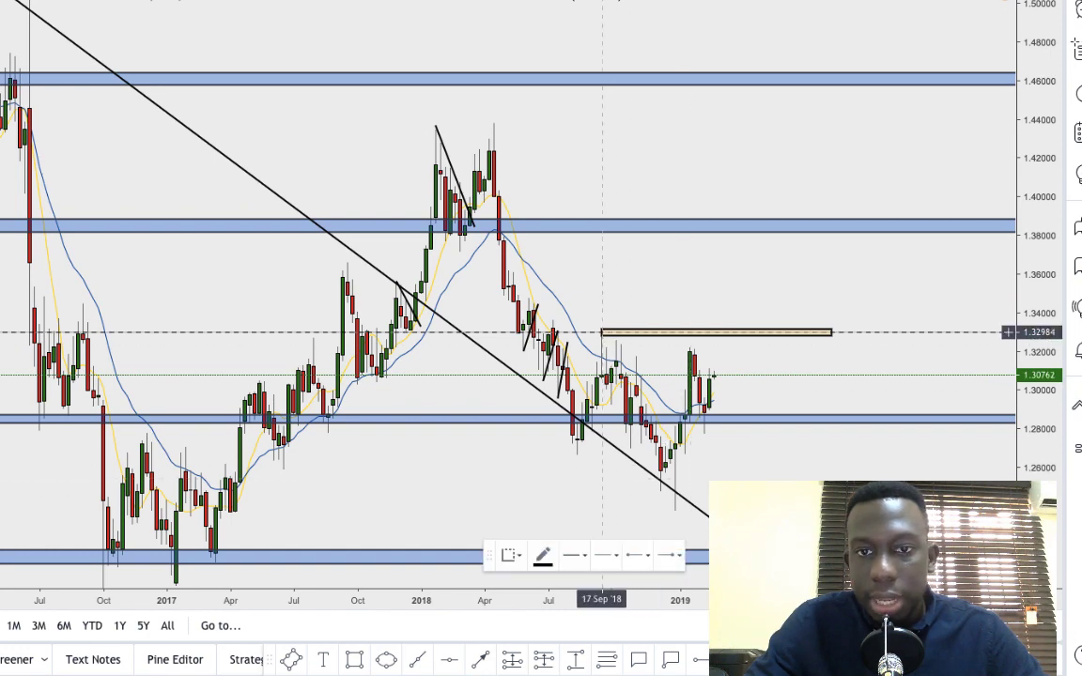
drag(601, 331, 778, 516)
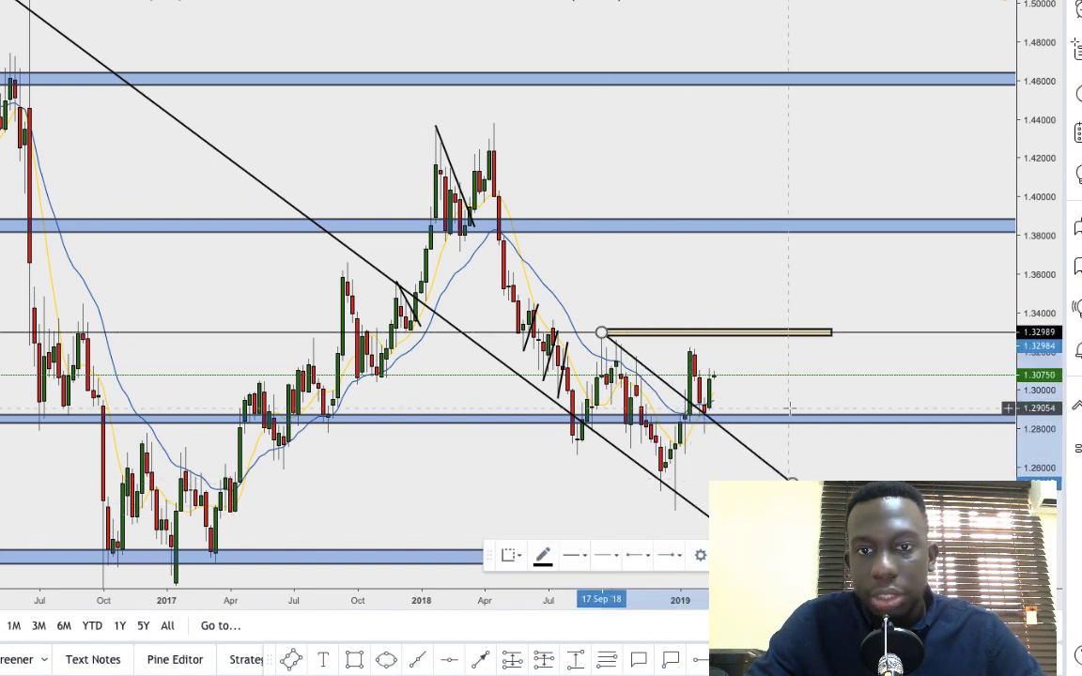
click(790, 408)
drag(790, 407, 799, 365)
scroll(789, 367, up, 2)
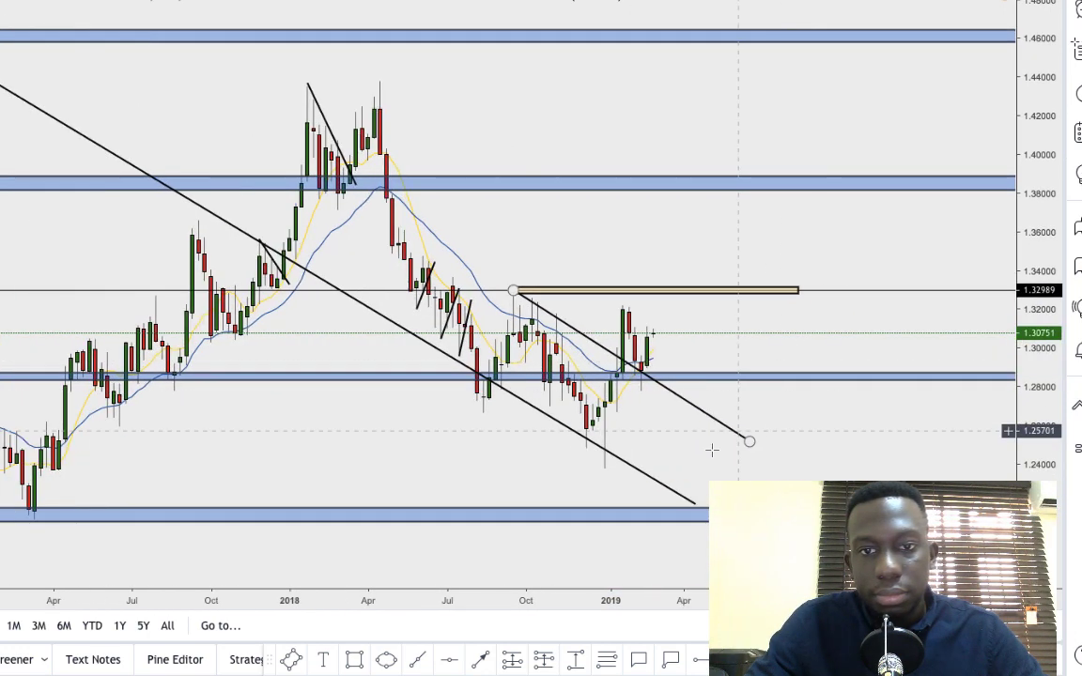
- Delete the long trend line that falls from the June 2015 high
click(659, 486)
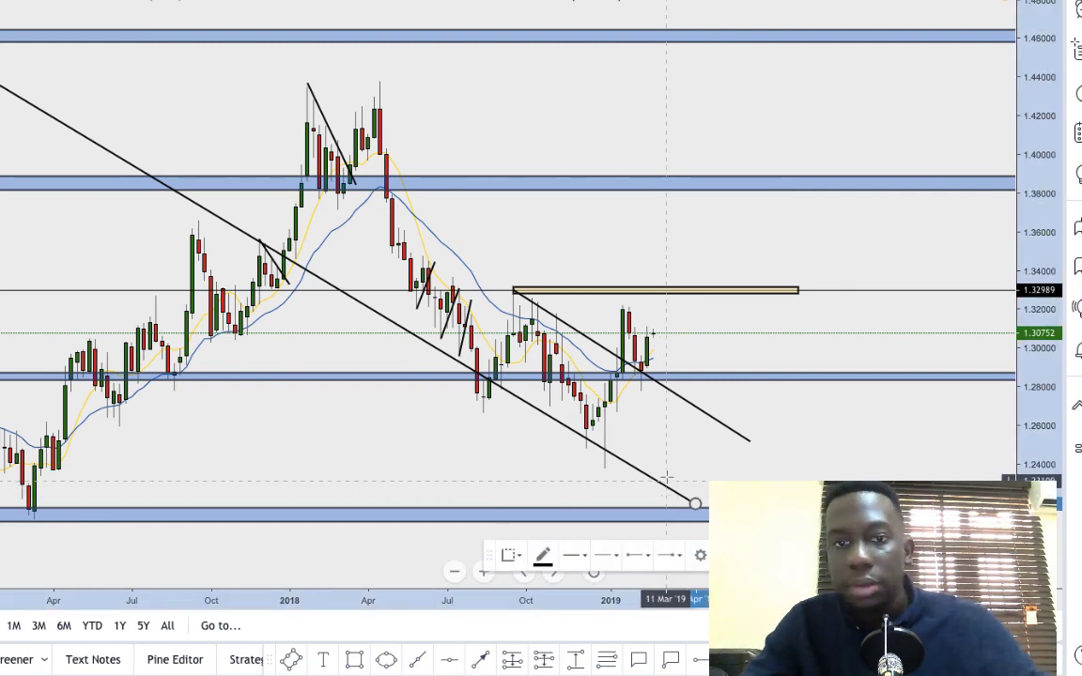
scroll(665, 477, up, 1)
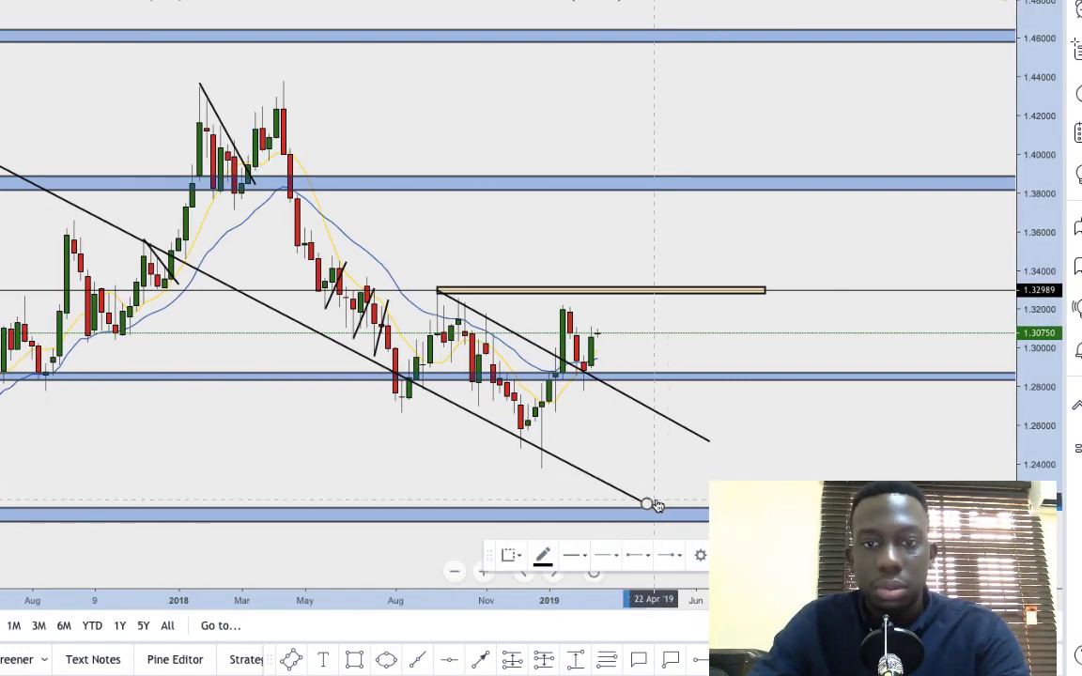
key(Delete)
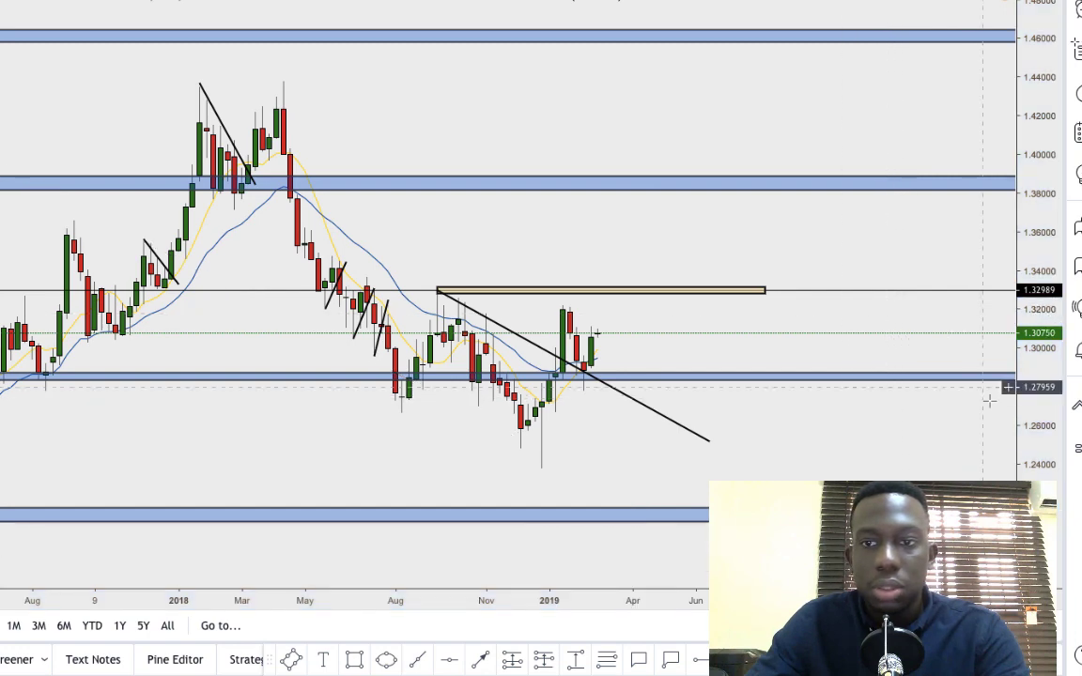
- Mark the mid-February 2019 low at the blue zone and falling trend line with a yellow ellipse
drag(1036, 390, 1036, 307)
drag(897, 307, 900, 273)
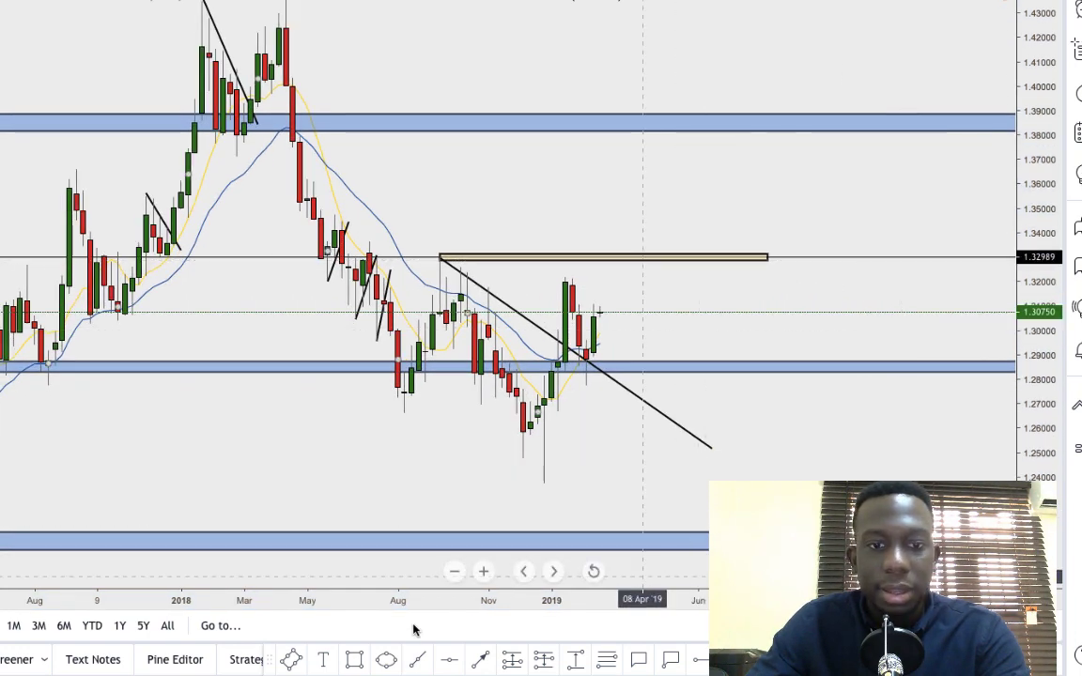
click(392, 660)
click(586, 361)
click(586, 391)
click(636, 343)
- On the daily chart, steepen the trend line falling from the September 2018 high so that it meets the mid-February 2019 low
scroll(668, 338, up, 2)
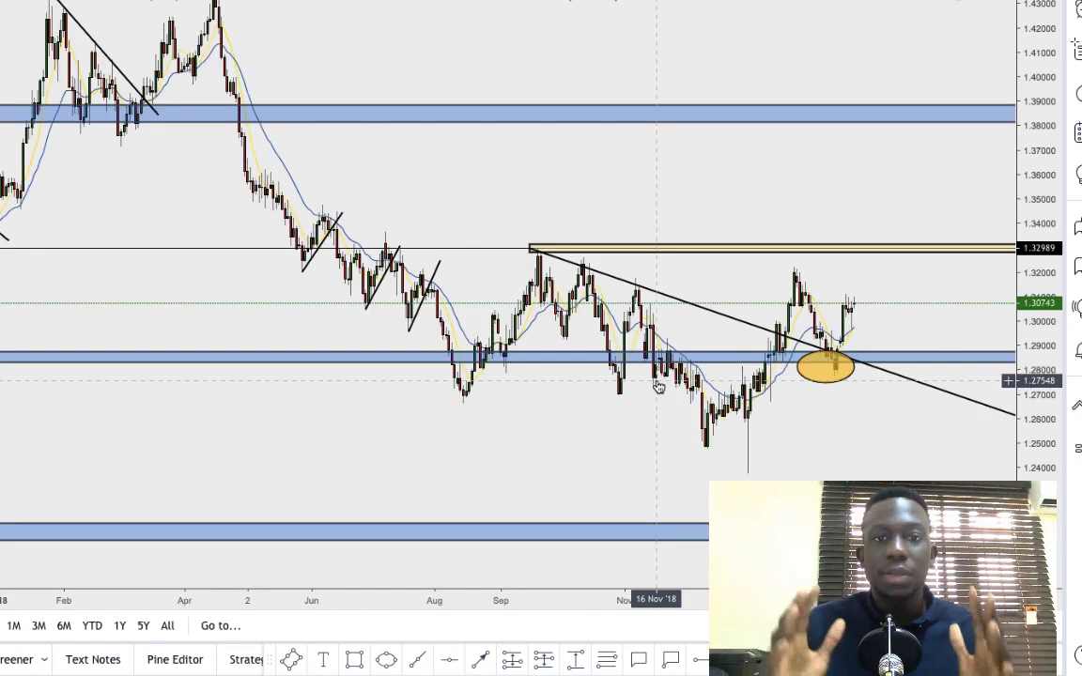
drag(810, 414, 643, 393)
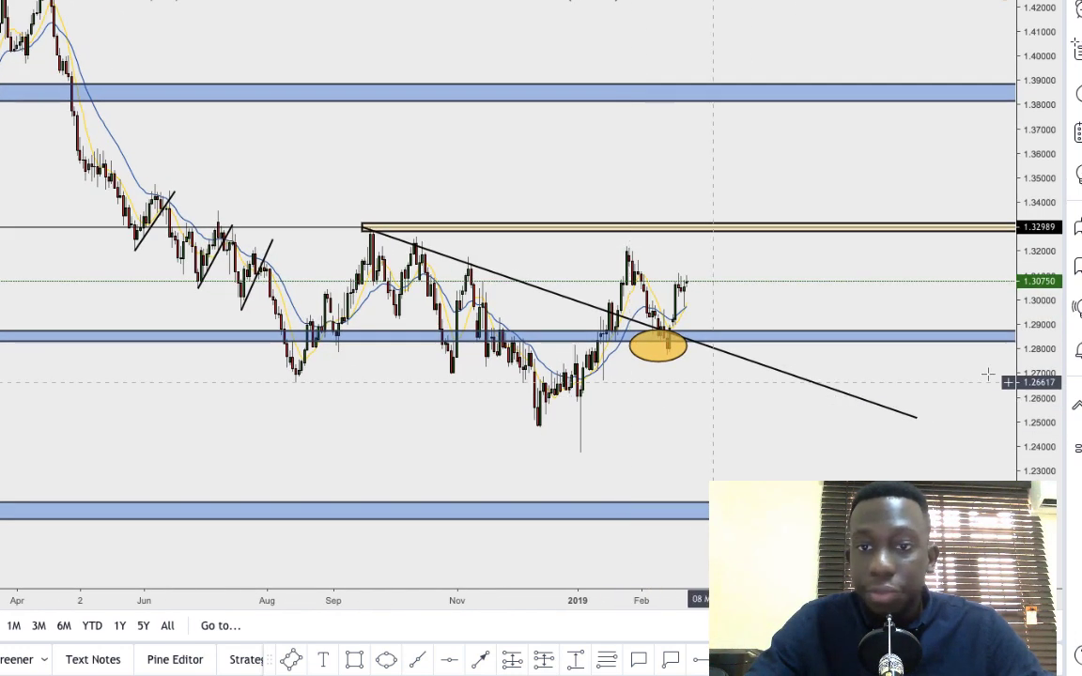
drag(1035, 448, 954, 350)
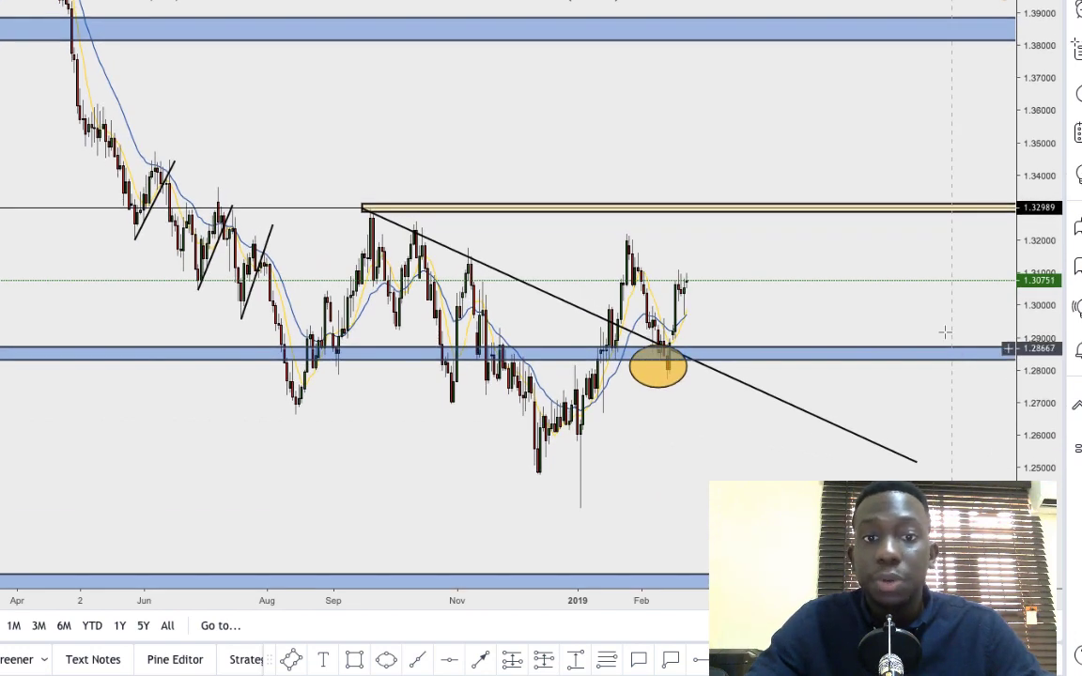
scroll(719, 294, right, 3)
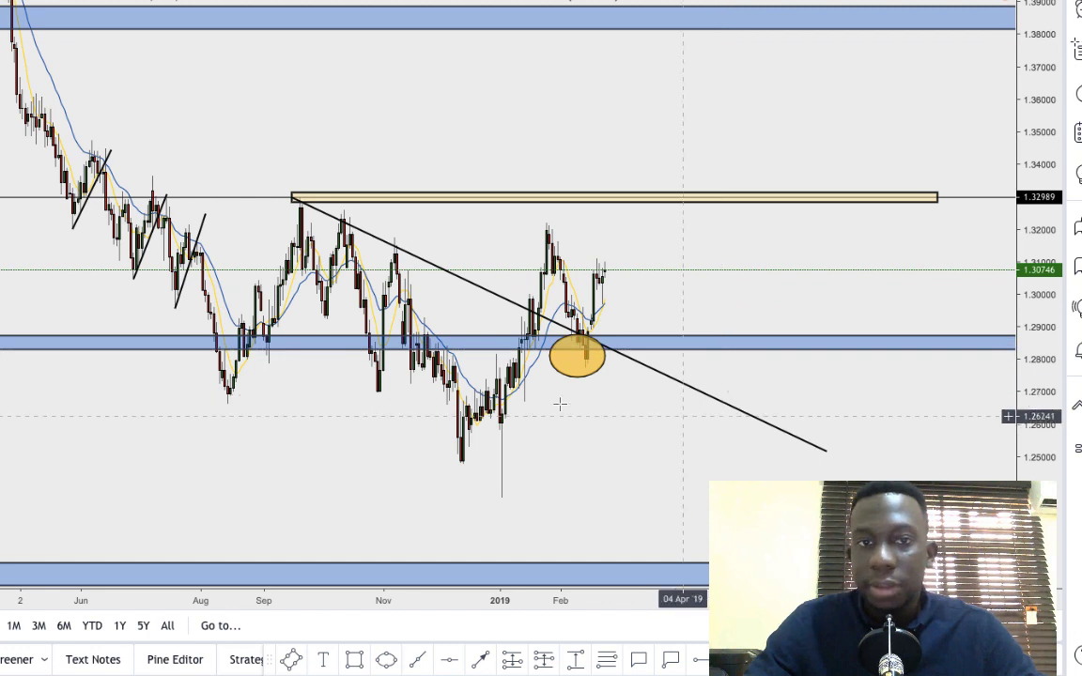
click(391, 246)
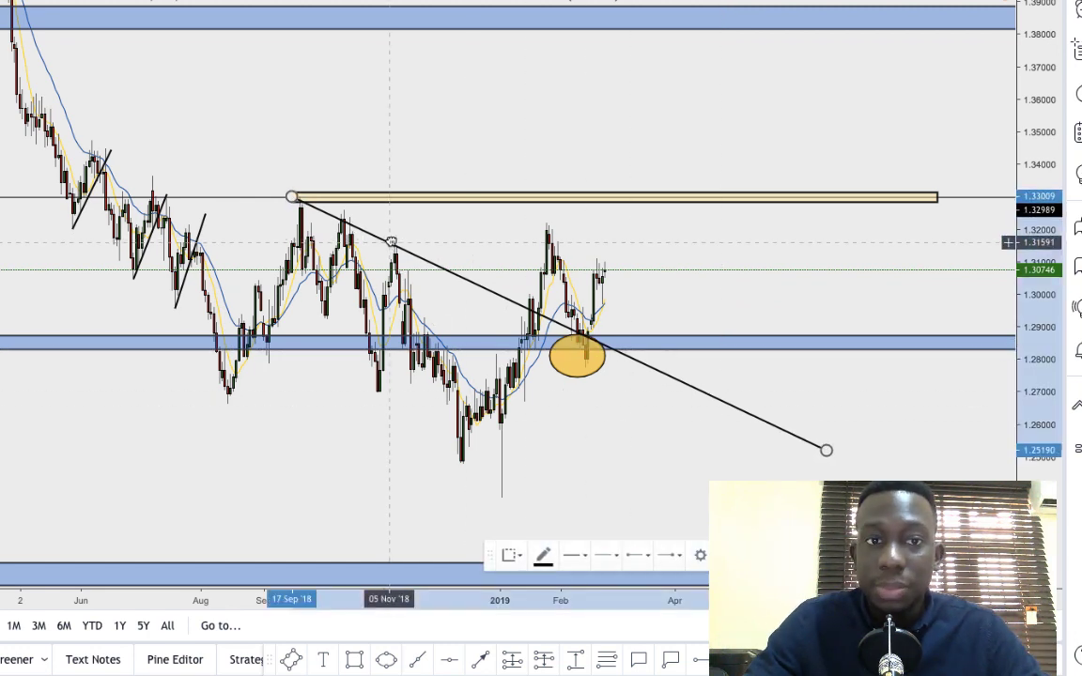
drag(830, 448, 862, 430)
click(845, 324)
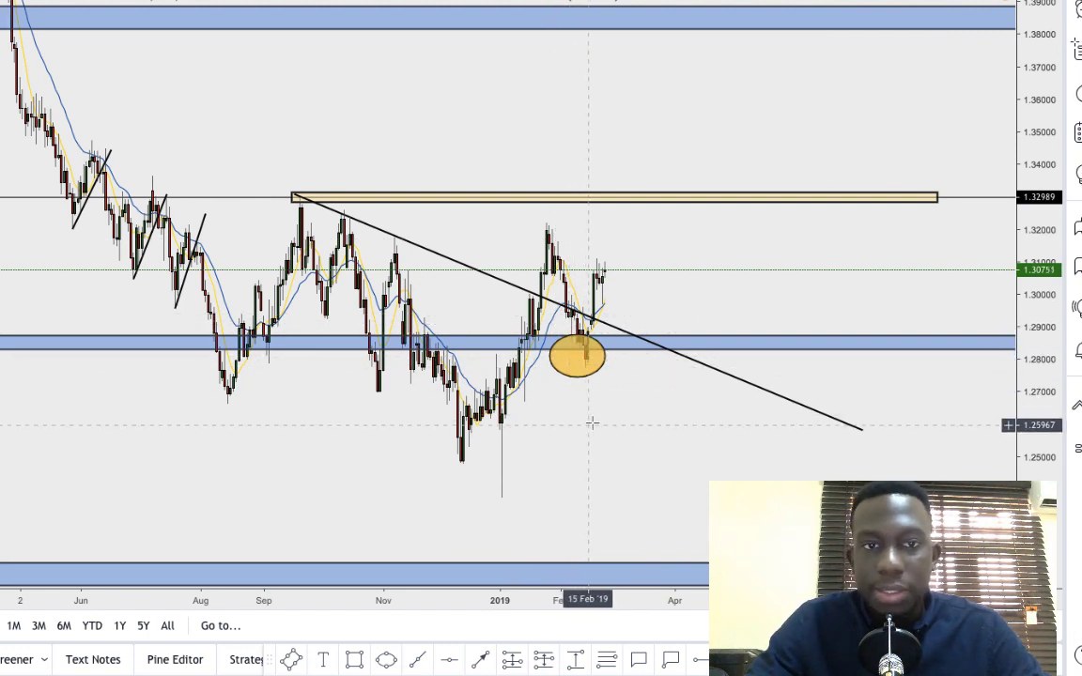
drag(863, 432, 832, 498)
click(555, 437)
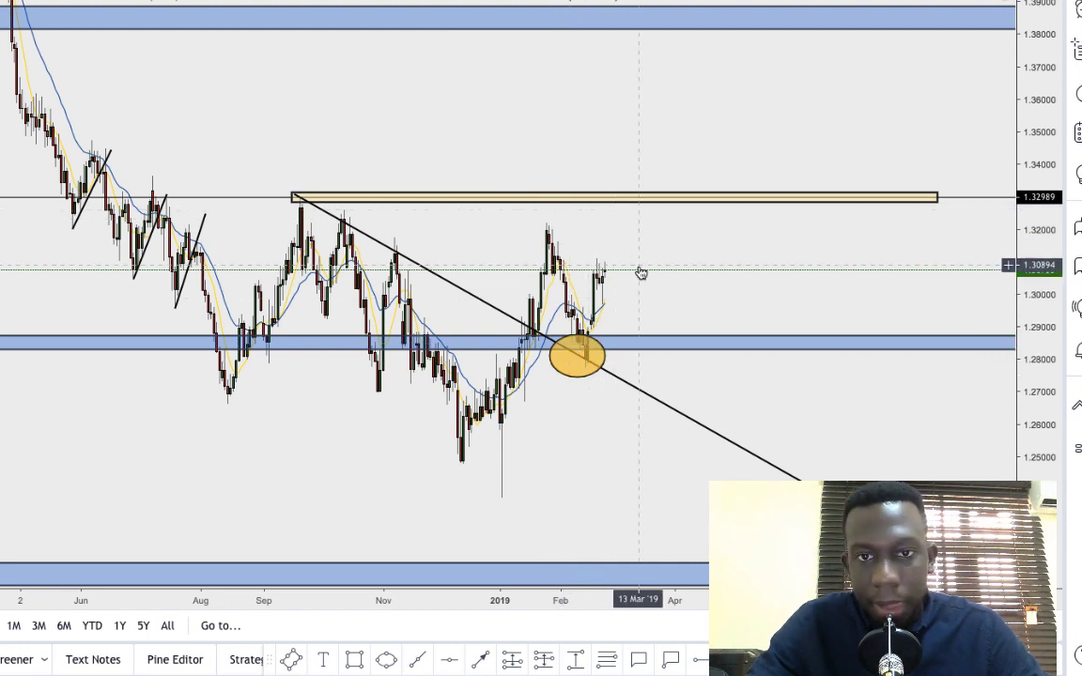
- Shift the yellow ellipse onto the mid-February low and delete it
drag(507, 350, 509, 336)
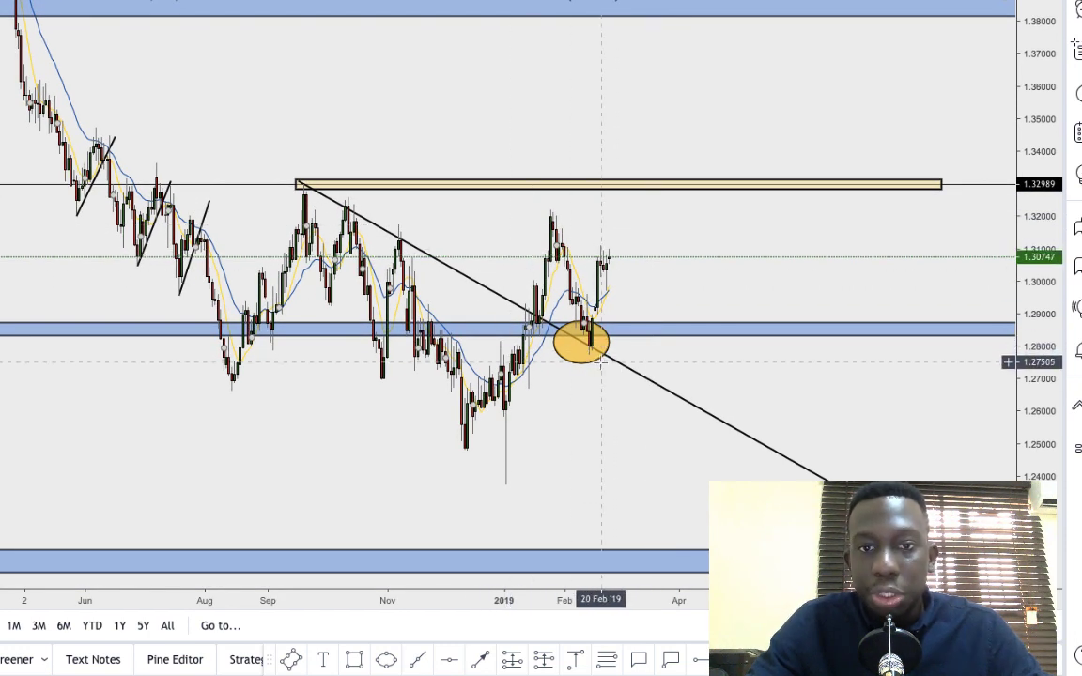
drag(598, 357, 604, 360)
click(647, 272)
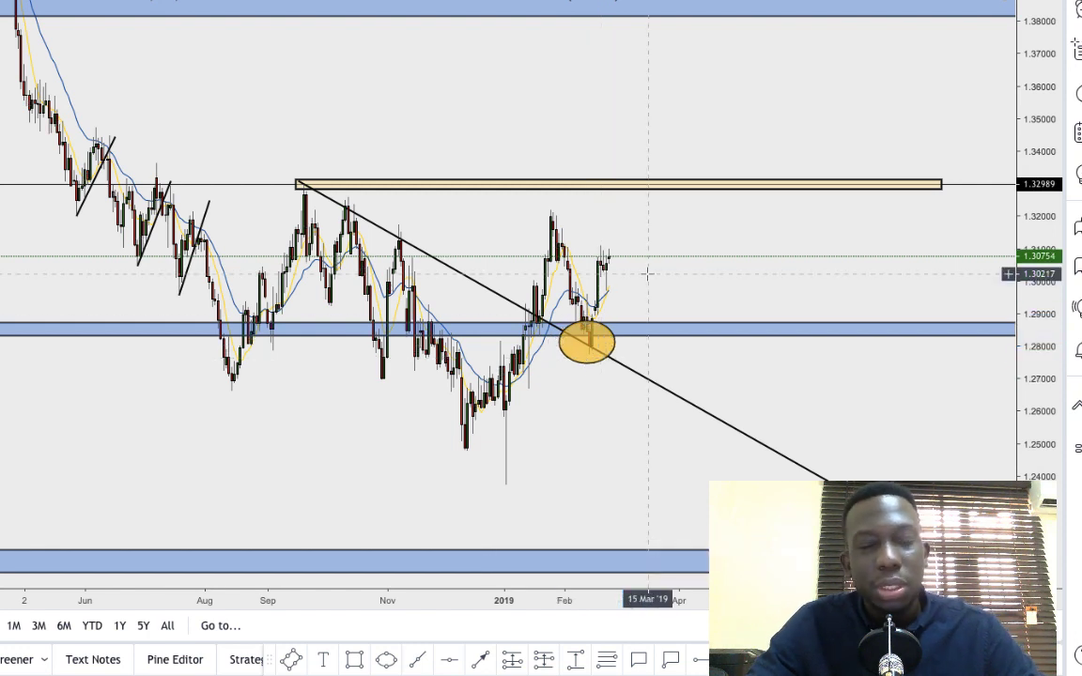
click(599, 349)
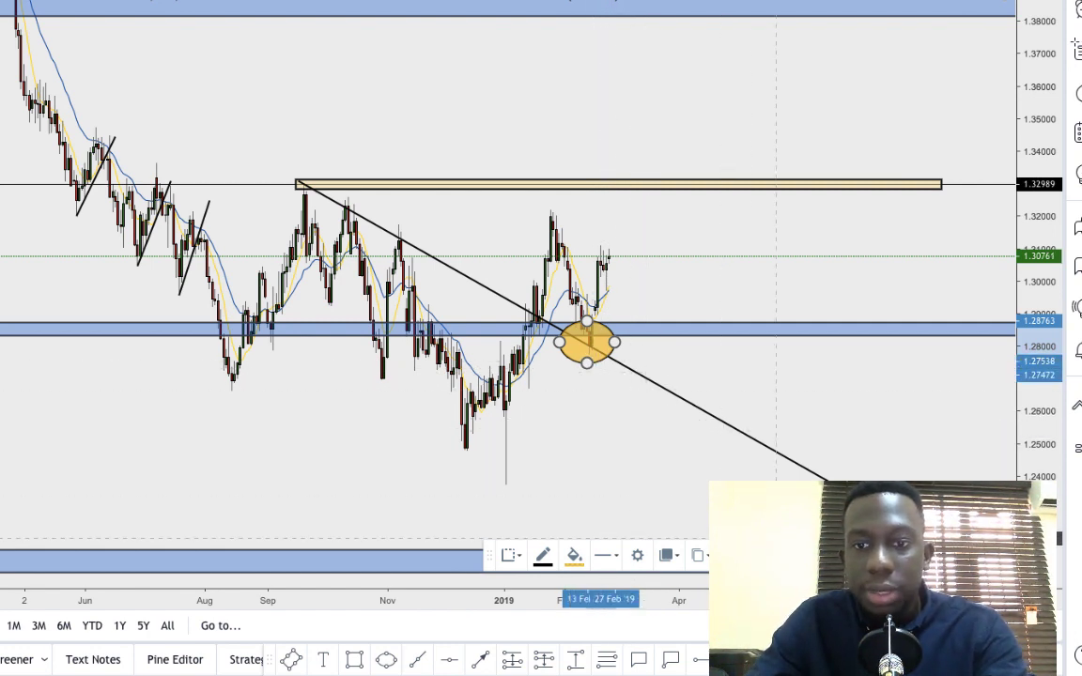
key(Delete)
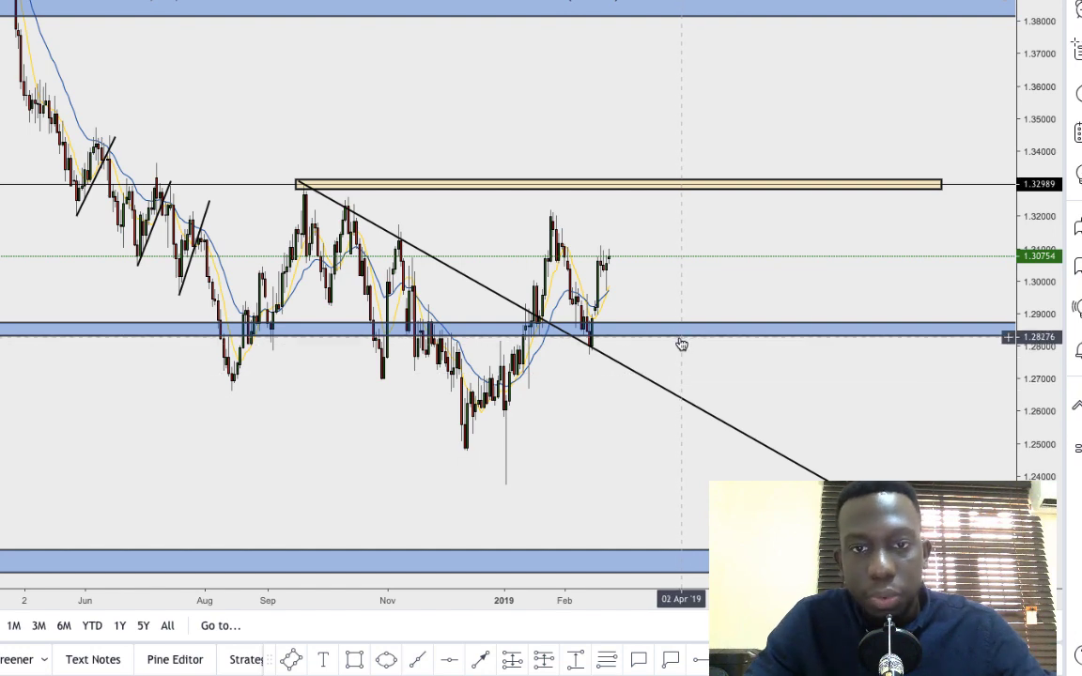
- Examine daily price action between the yellow zone around 1.32989 and the blue zone around 1.285, including the February trend line retest
drag(1049, 400, 627, 338)
scroll(612, 310, up, 2)
drag(607, 299, 624, 295)
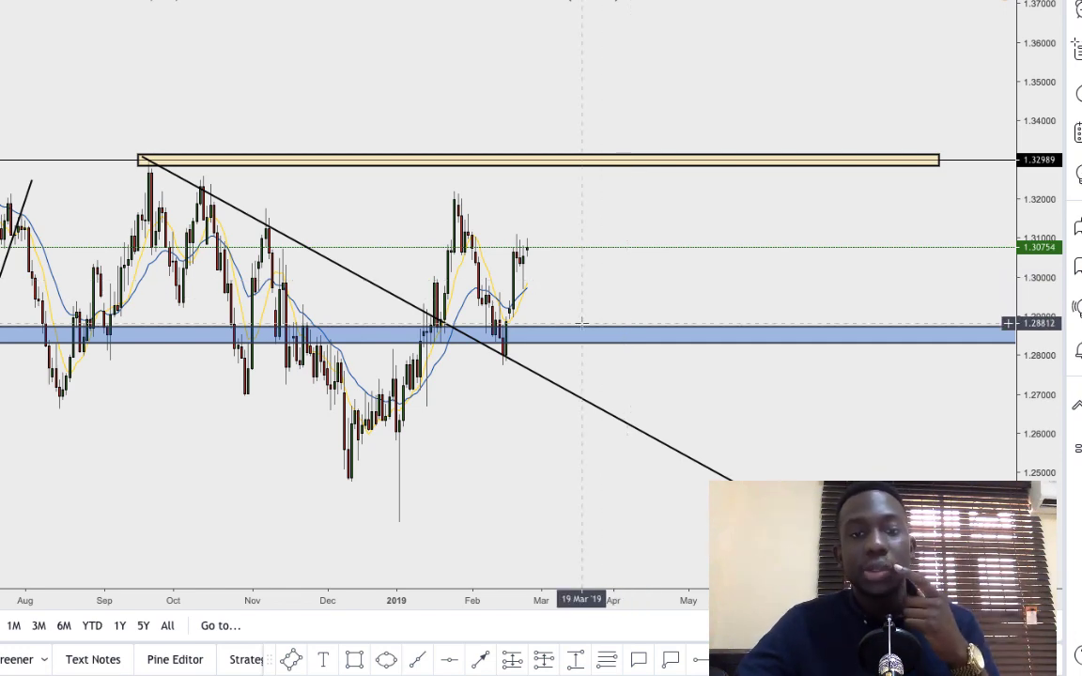
drag(692, 246, 774, 235)
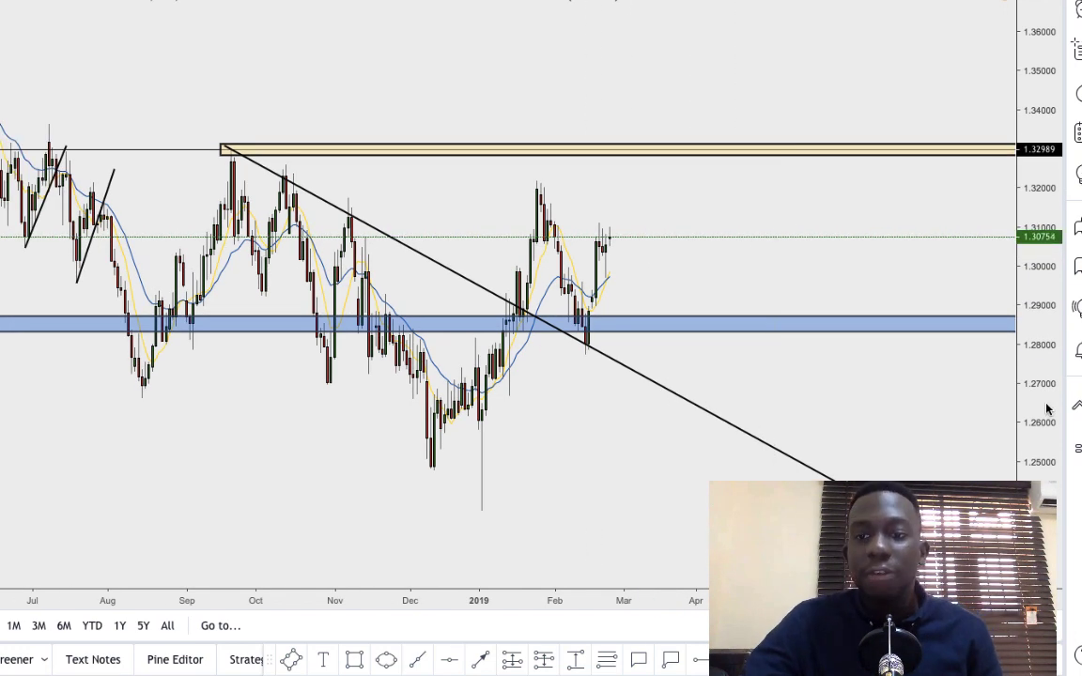
drag(1047, 408, 1044, 346)
scroll(819, 225, up, 2)
drag(693, 227, 752, 214)
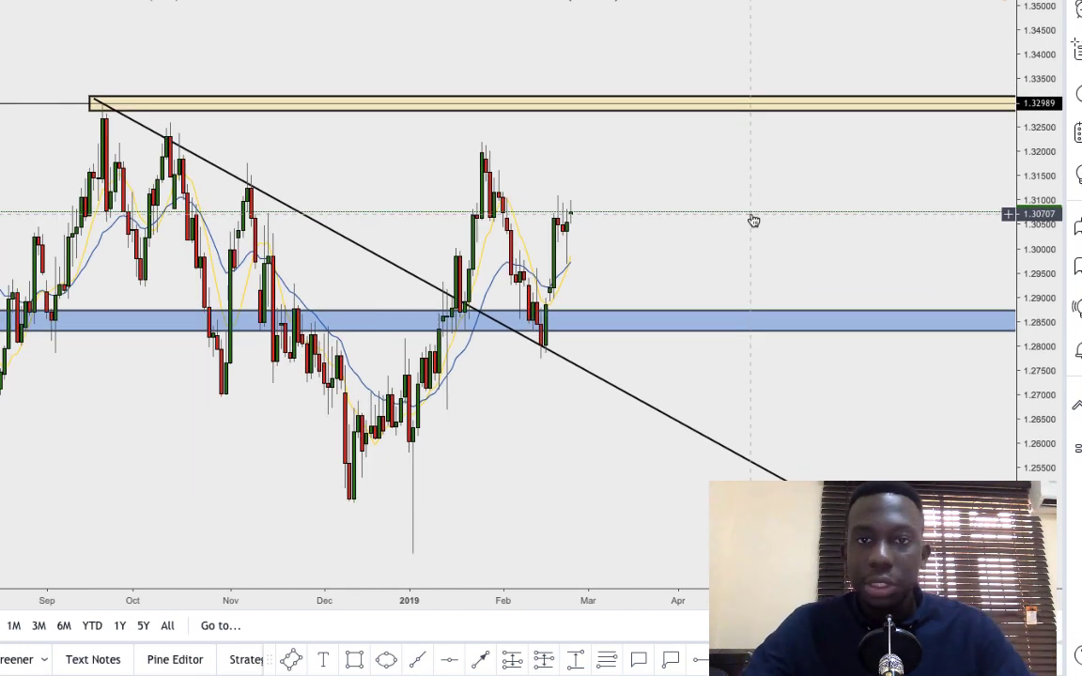
scroll(752, 220, up, 2)
drag(704, 222, 789, 210)
scroll(836, 210, down, 2)
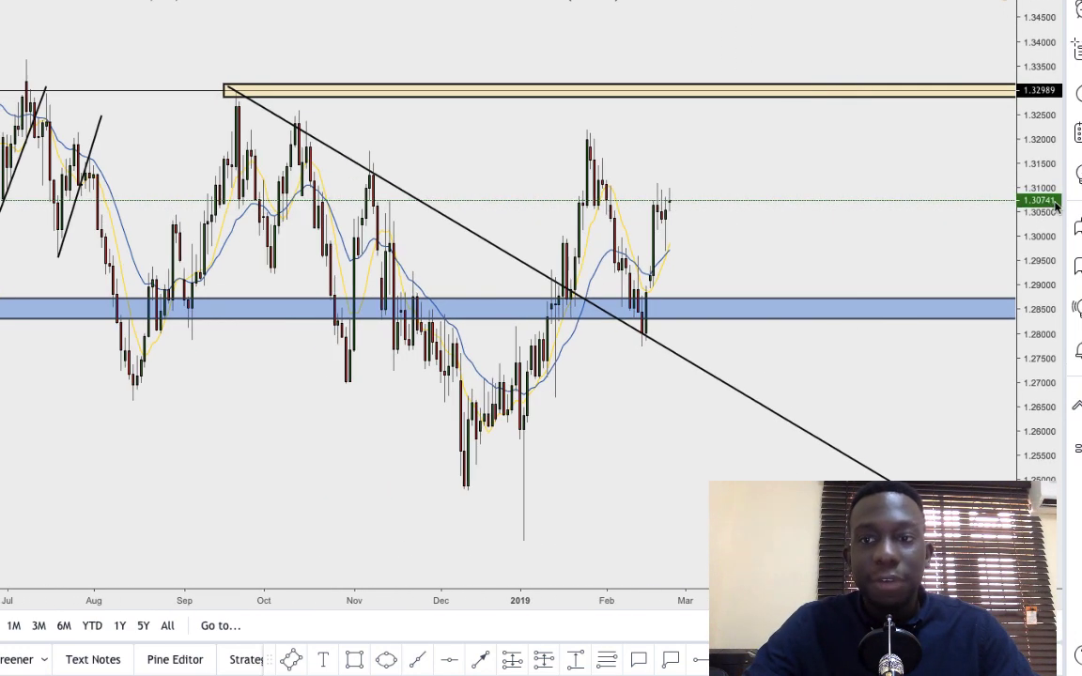
drag(1054, 205, 1050, 232)
drag(816, 171, 825, 166)
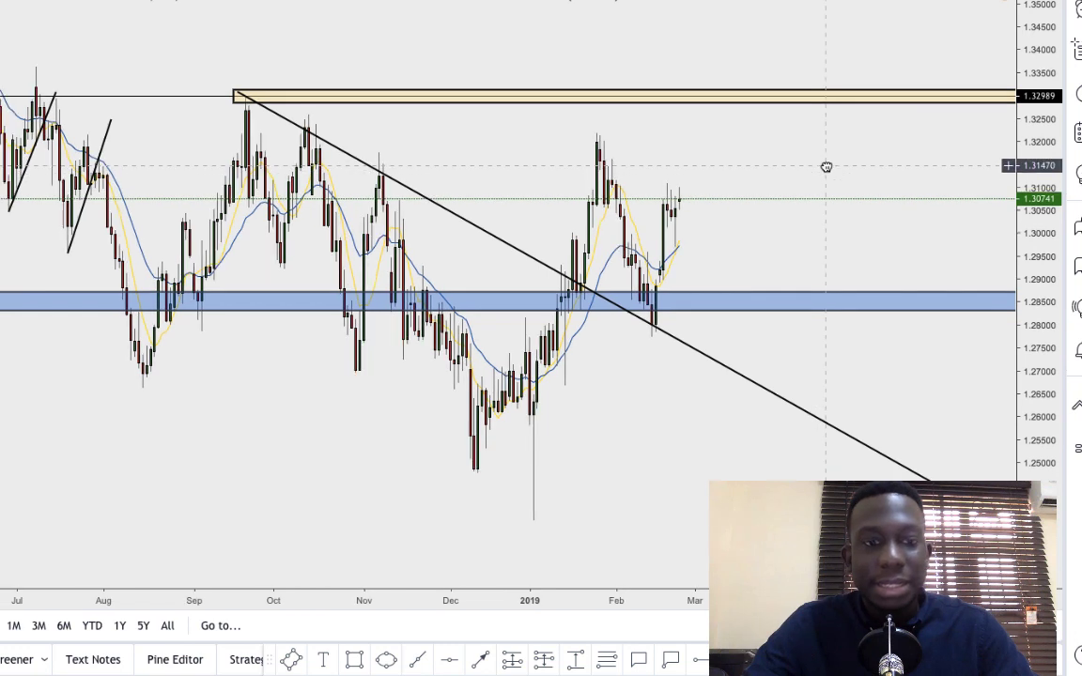
- Draw a Fibonacci retracement from the 3 January 2019 low up to the late January high at about 1.3219
click(606, 662)
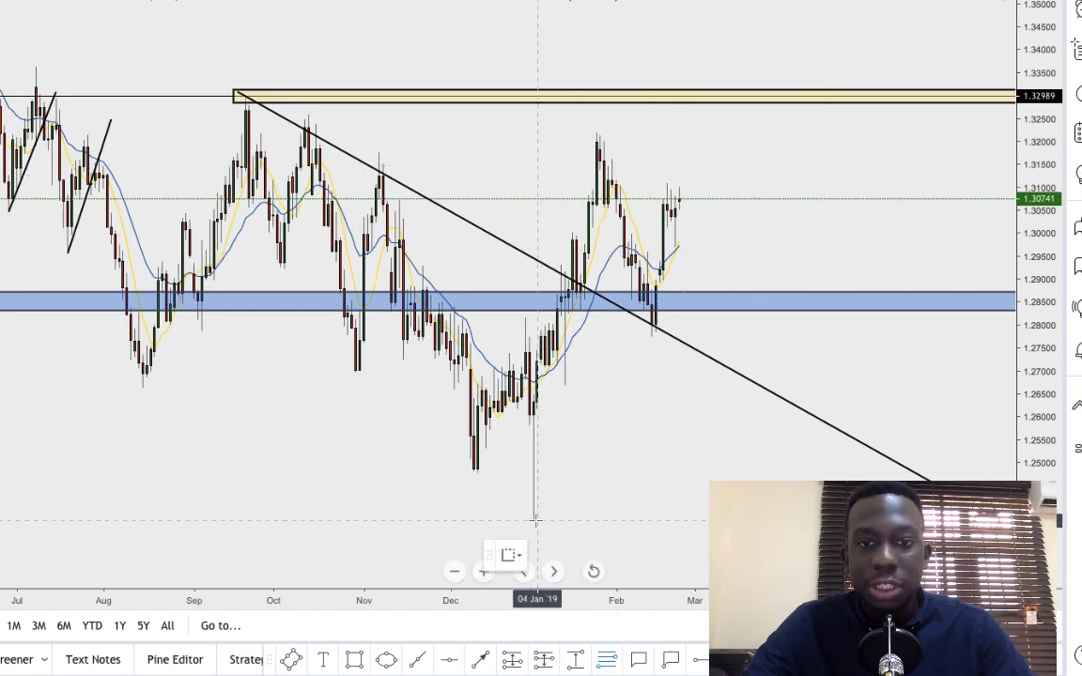
click(534, 520)
click(889, 132)
click(925, 196)
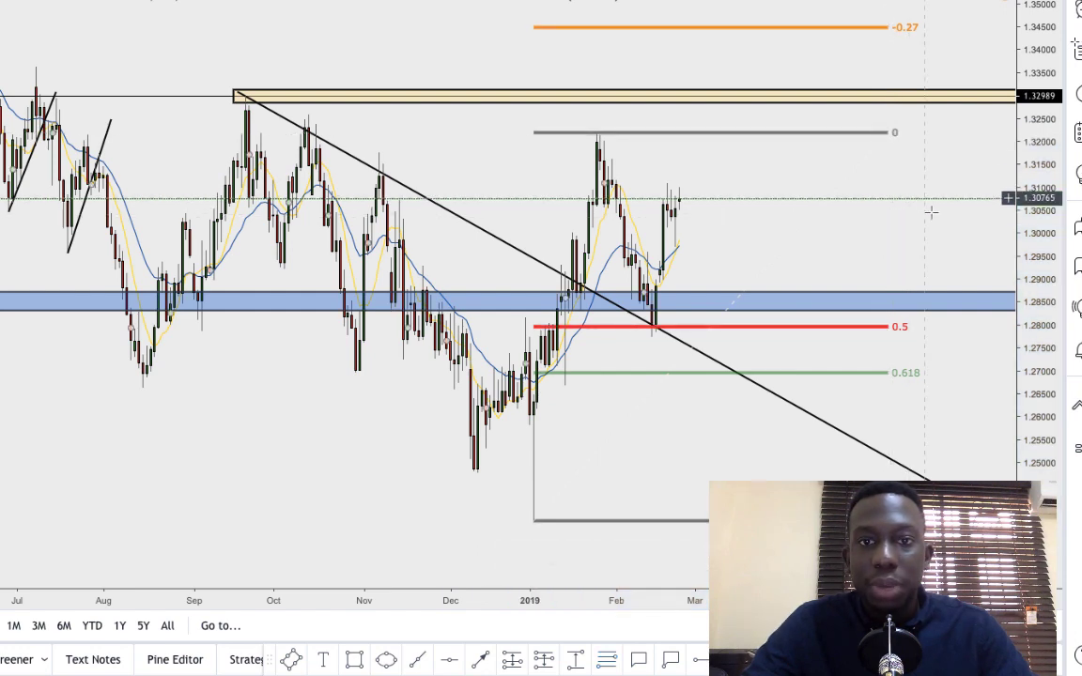
scroll(926, 226, up, 2)
double_click(926, 226)
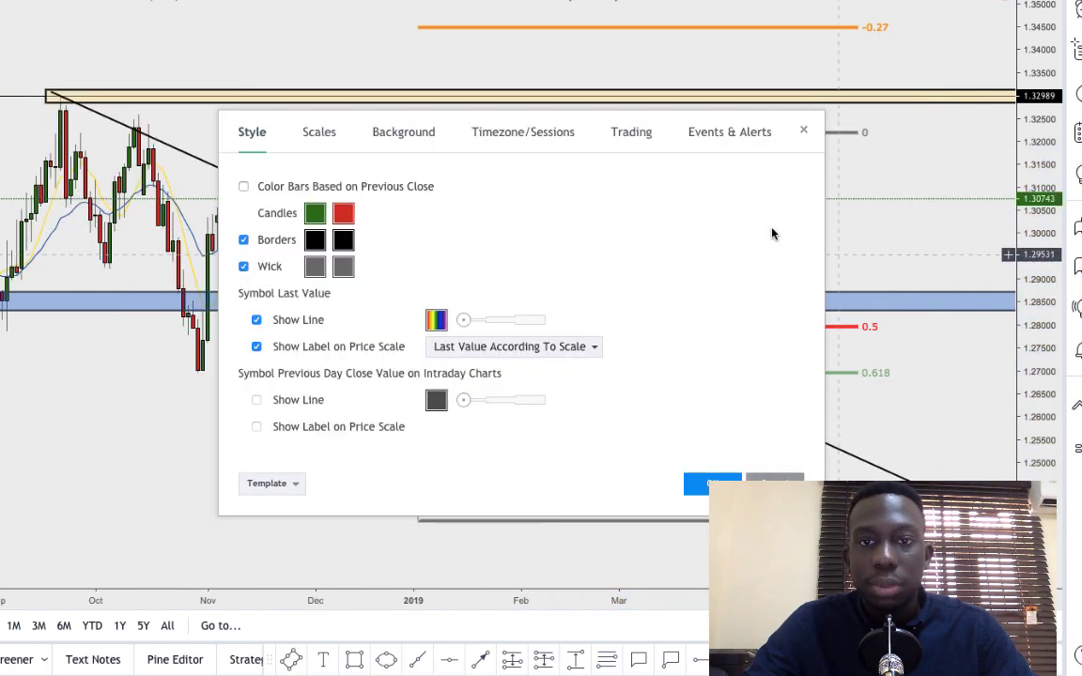
click(774, 484)
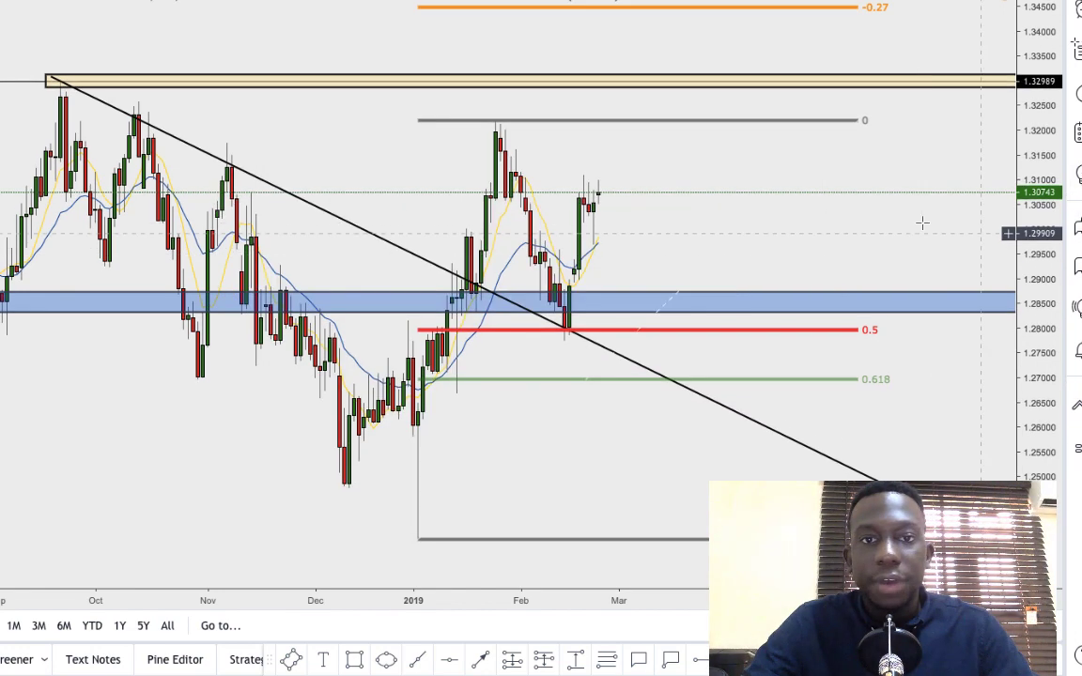
- Remove the Fibonacci retracement drawn from the 3 January 2019 low to the late January high
scroll(923, 223, up, 2)
drag(891, 223, 969, 206)
scroll(969, 204, up, 2)
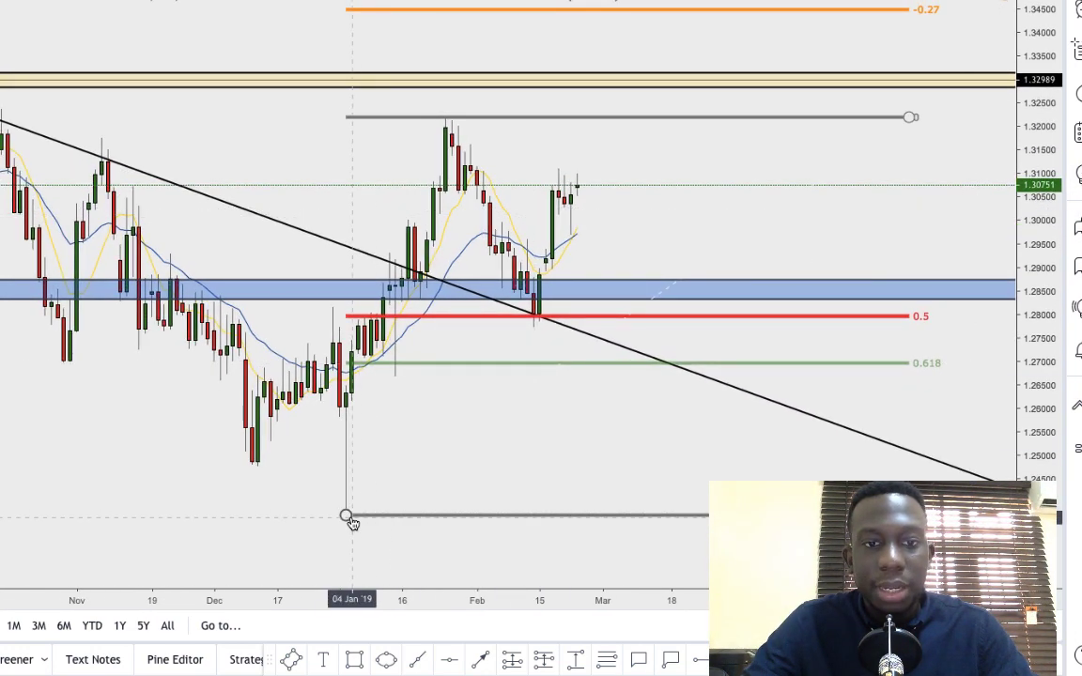
click(629, 119)
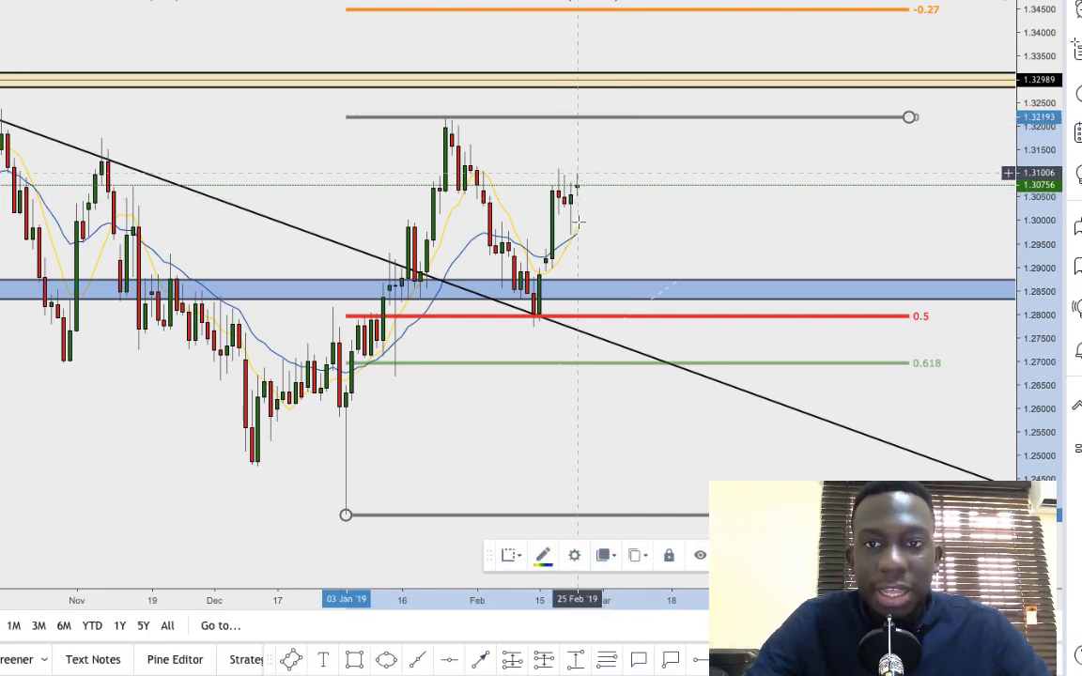
right_click(674, 123)
click(634, 186)
right_click(661, 121)
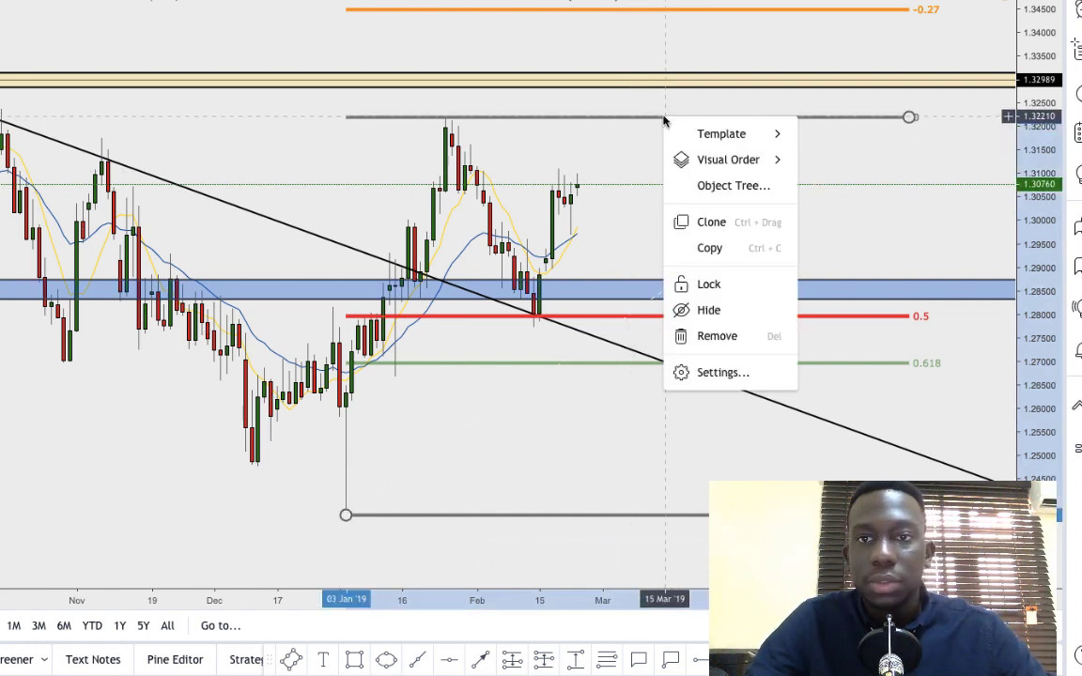
click(696, 336)
- Try nudging the horizontal line inside the upper yellow zone slightly lower and undo the move
mouse_move(702, 185)
mouse_down()
mouse_move(720, 181)
mouse_move(750, 246)
mouse_up()
scroll(964, 244, up, 3)
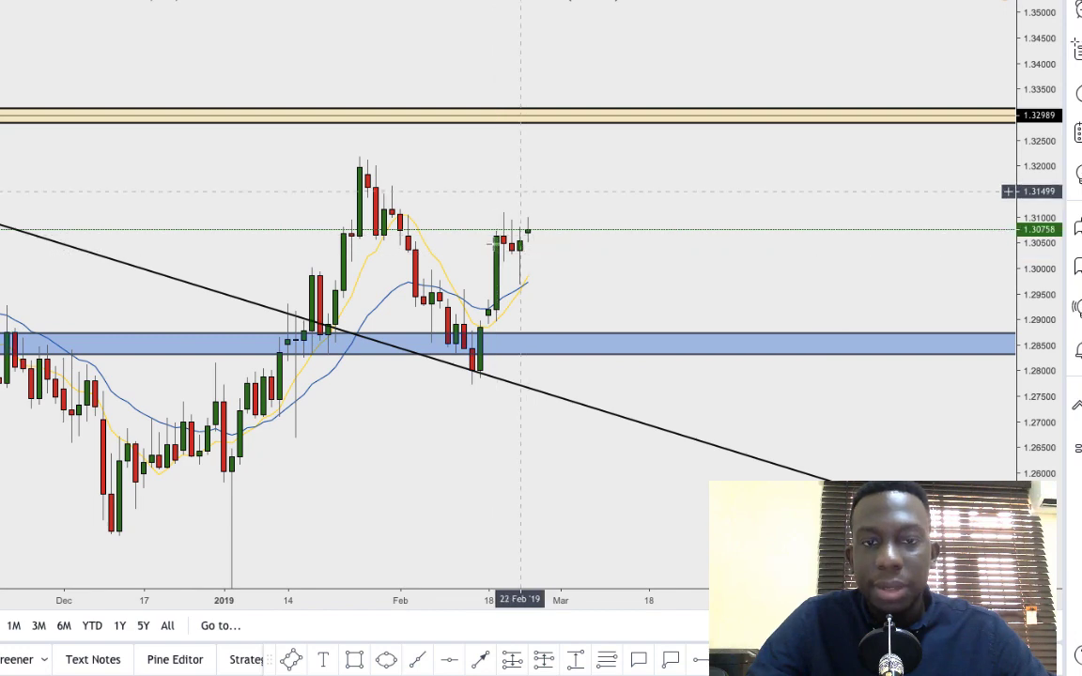
drag(386, 449, 394, 406)
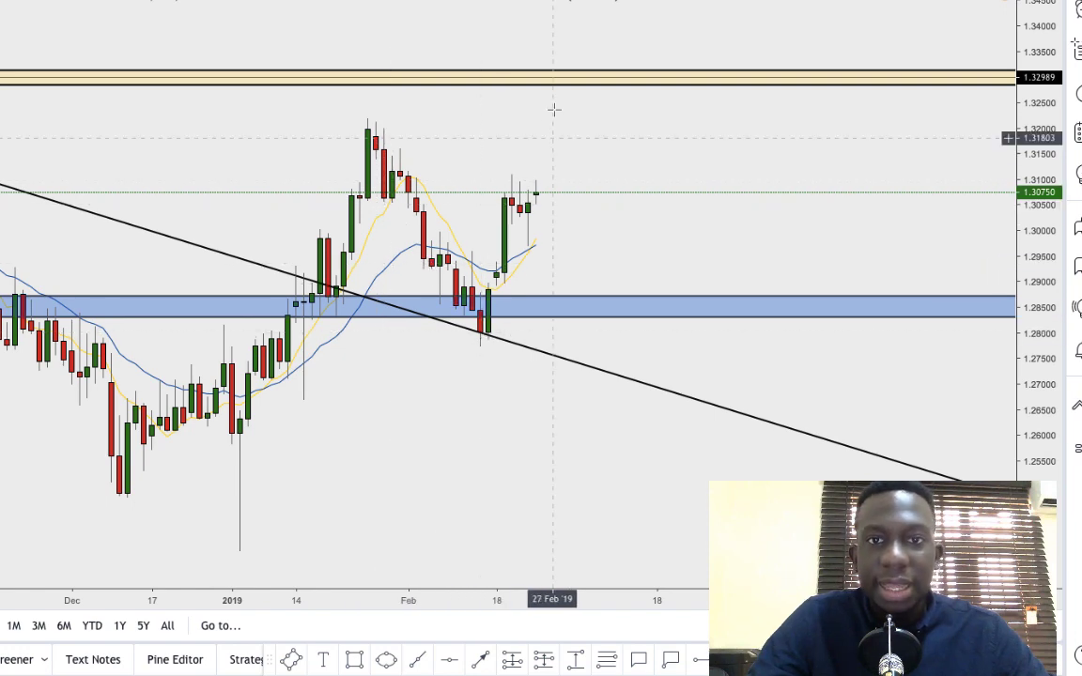
drag(568, 79, 568, 82)
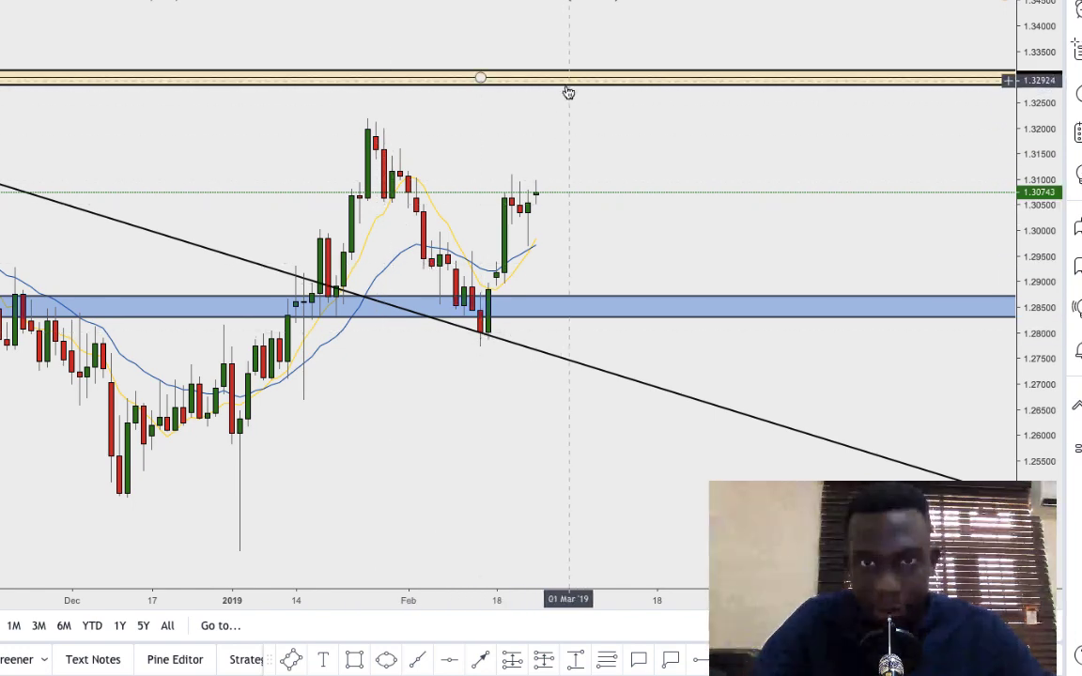
key(ctrl+z)
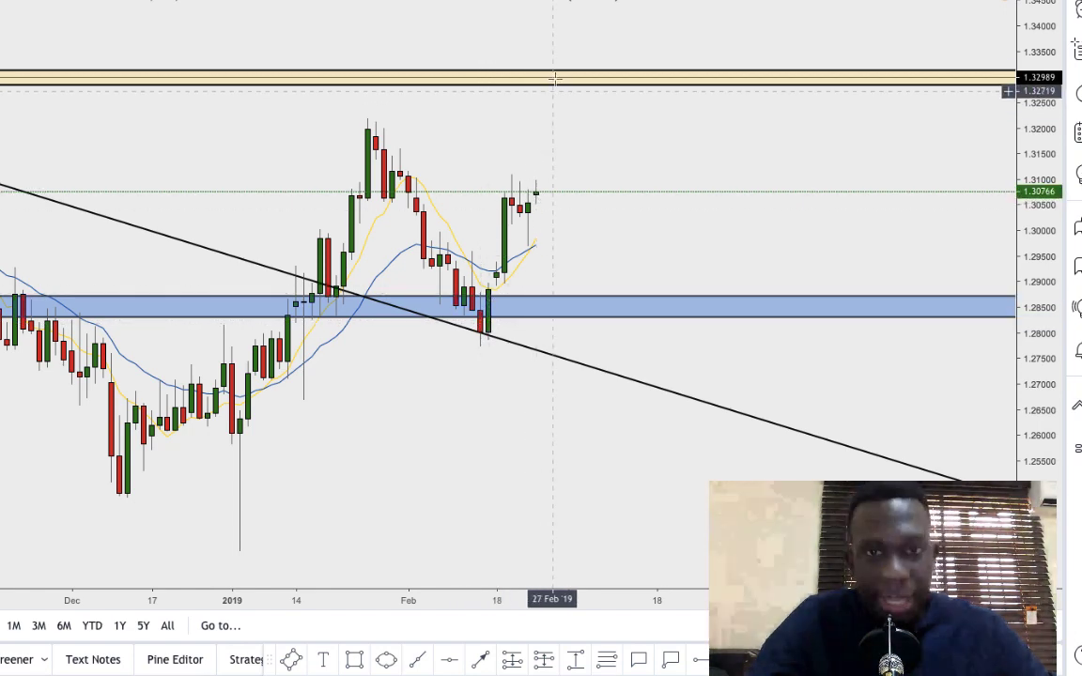
- Switch to the four-hour chart and rescale it to examine price action since late January between the yellow and blue zones
scroll(553, 112, down, 1)
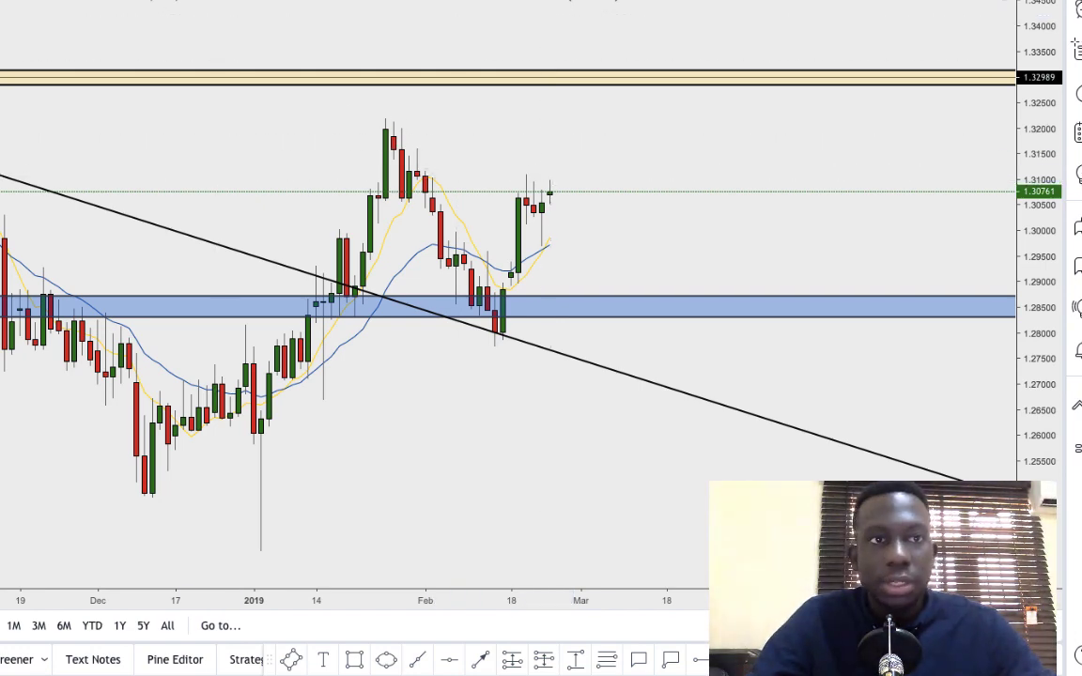
scroll(766, 277, up, 5)
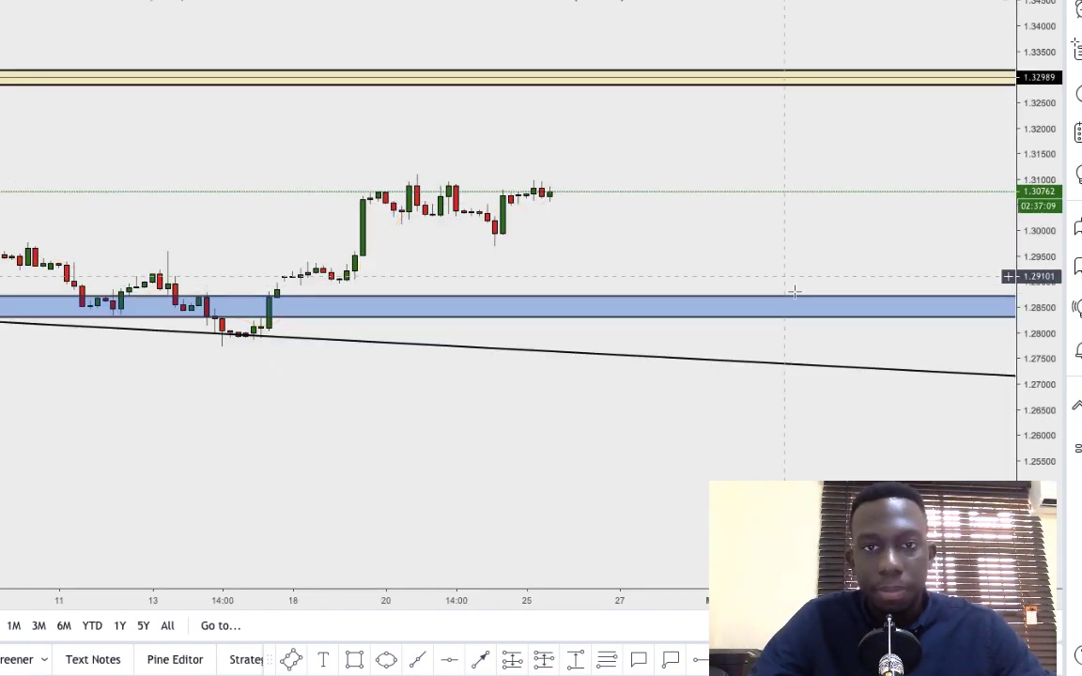
scroll(935, 287, down, 4)
drag(1033, 451, 983, 215)
drag(905, 183, 905, 348)
scroll(822, 332, up, 1)
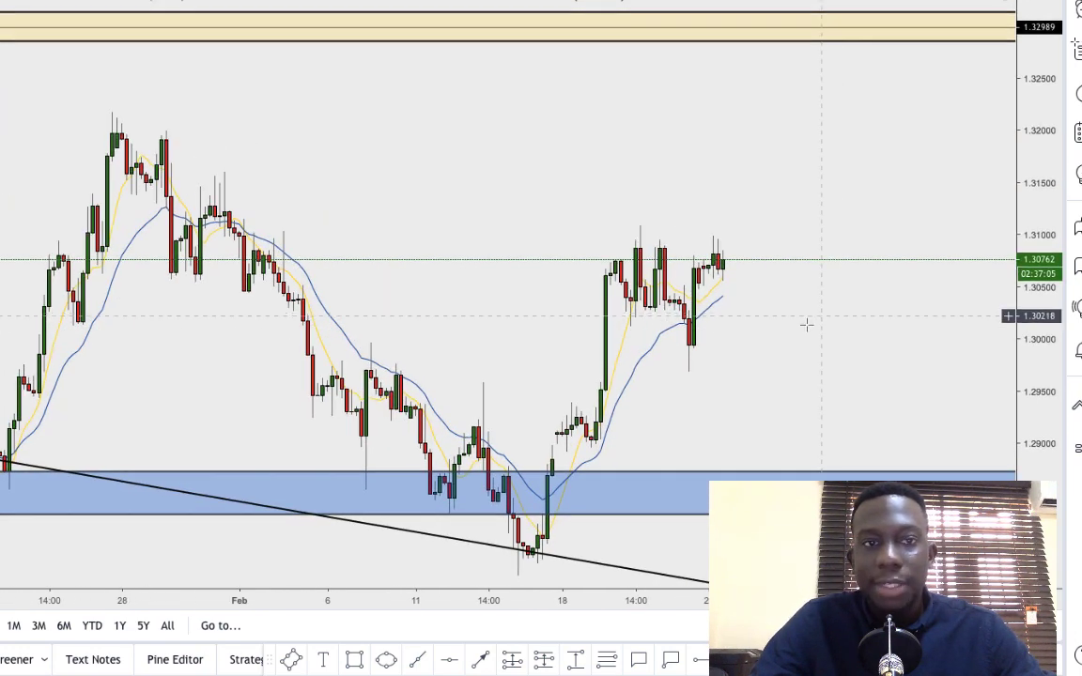
drag(787, 319, 788, 306)
drag(1037, 243, 1037, 280)
drag(879, 314, 872, 284)
scroll(873, 284, down, 1)
drag(1039, 230, 1041, 329)
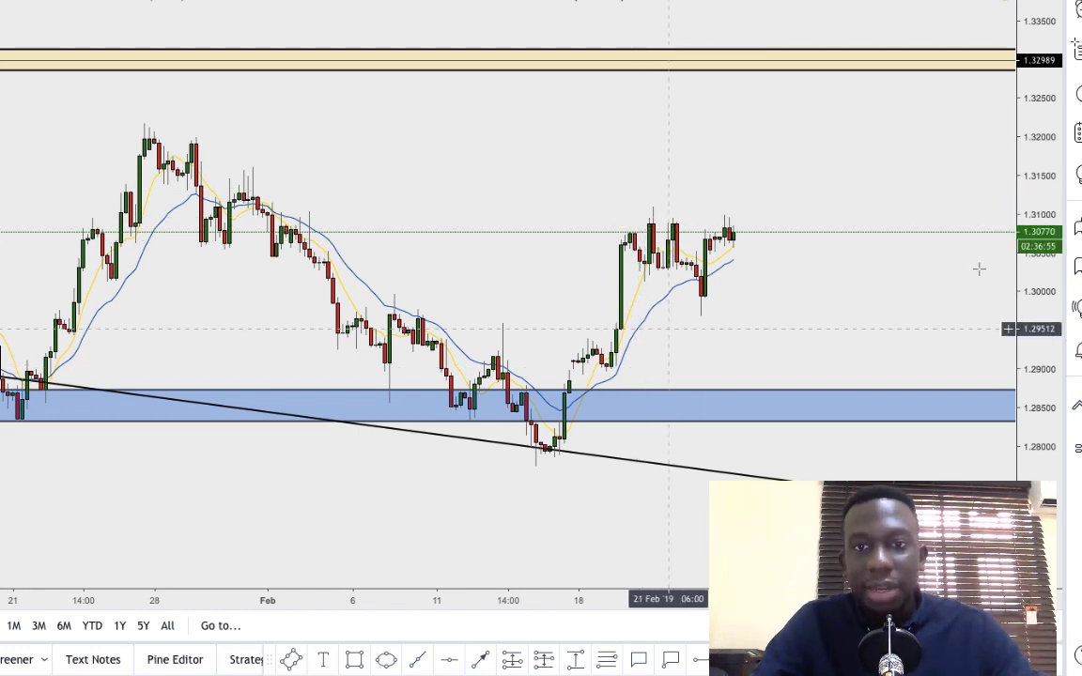
drag(1044, 263, 1041, 216)
scroll(925, 265, up, 2)
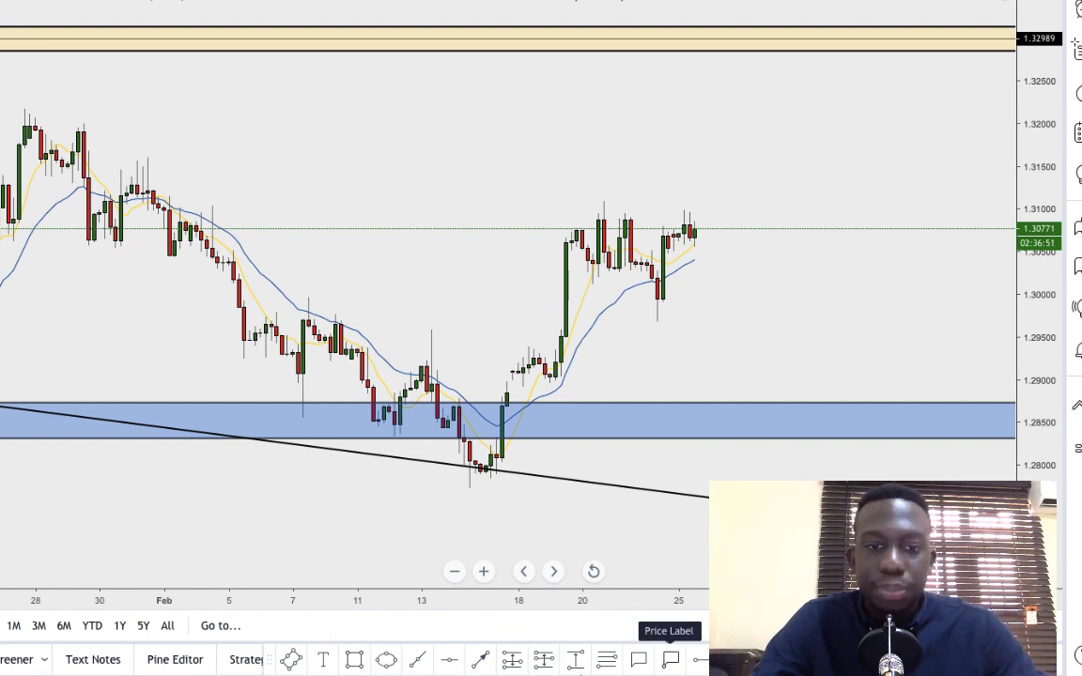
- Draw a level rotated rectangle around the consolidation after the mid-February rally, from about 1.2995 to 1.3089 and starting on 18 February 2019
click(539, 217)
click(582, 249)
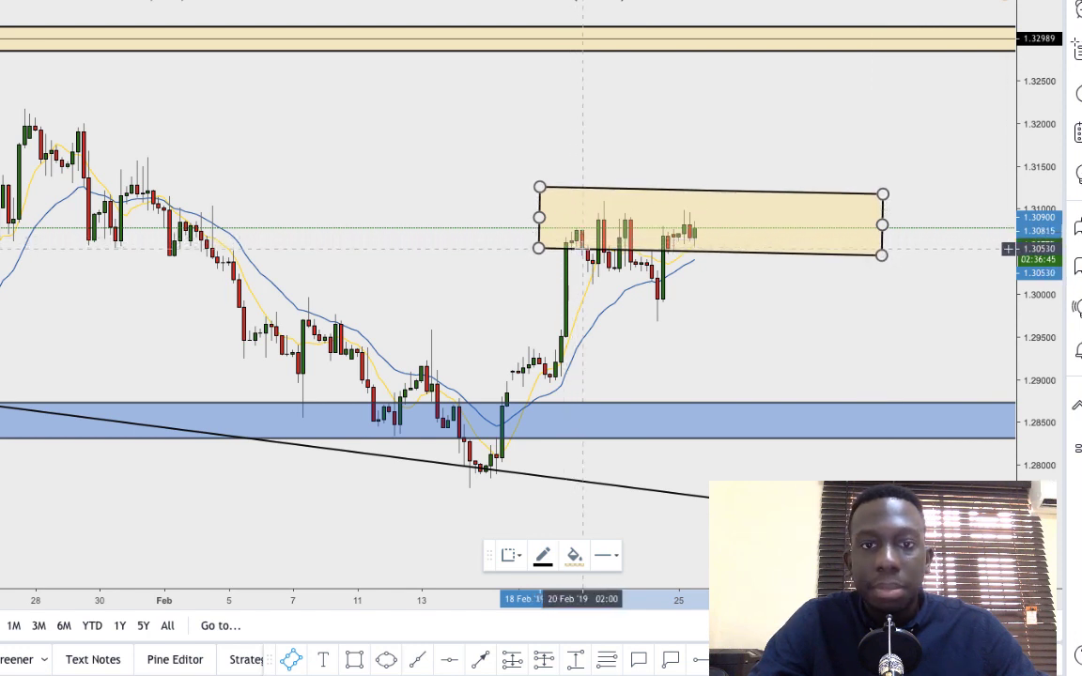
click(583, 256)
drag(567, 256, 576, 302)
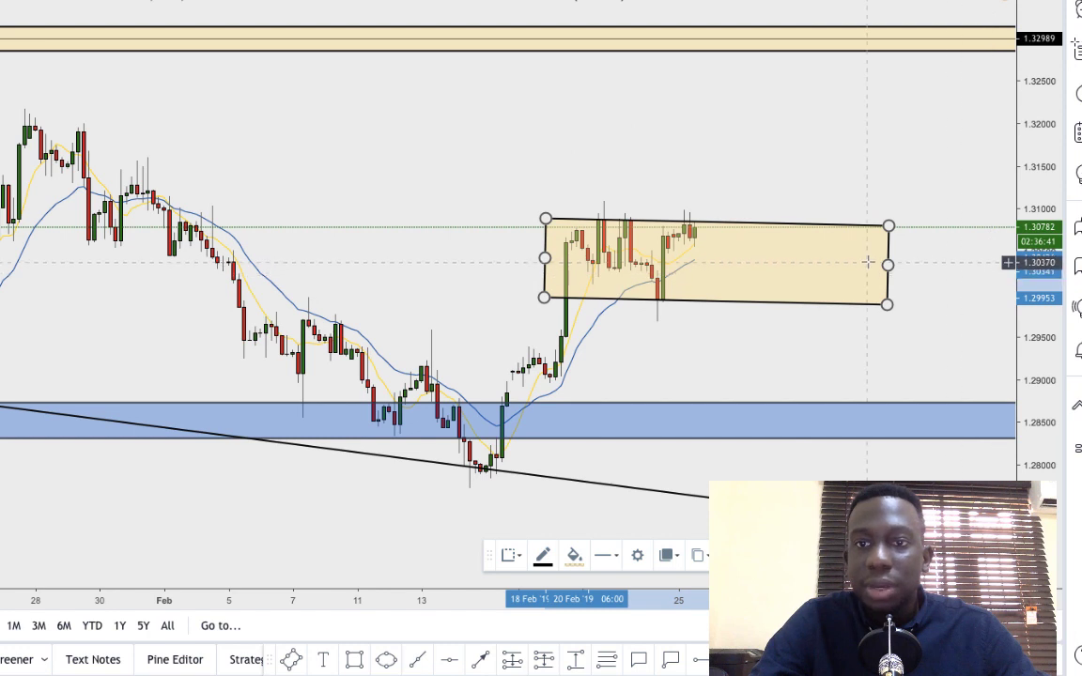
drag(888, 269, 776, 262)
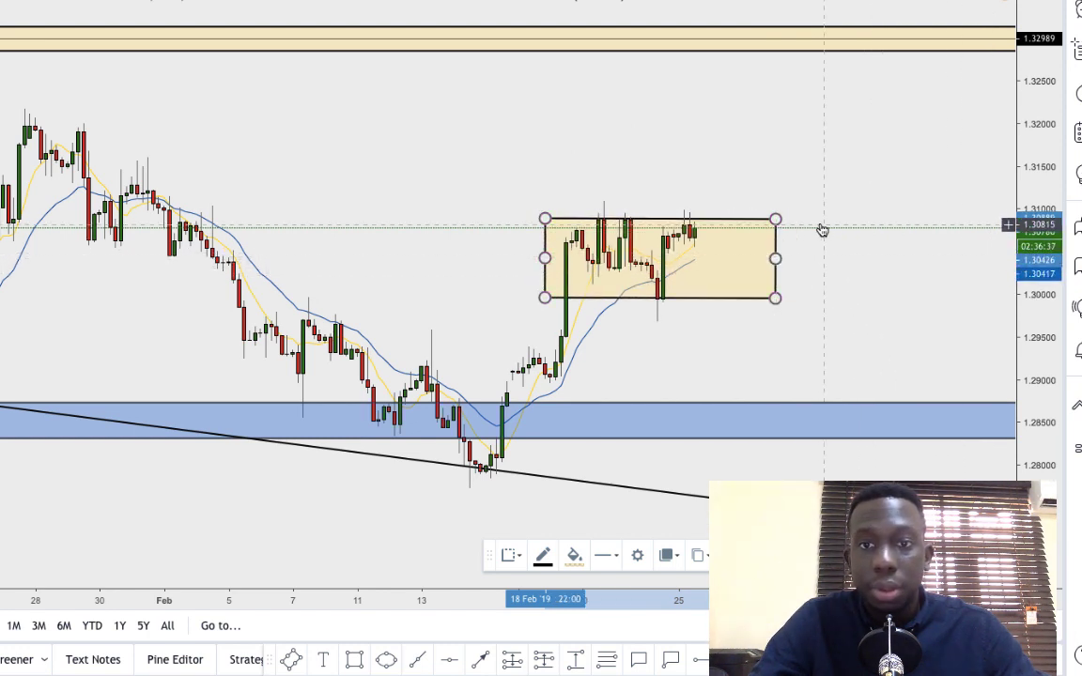
click(825, 231)
click(549, 266)
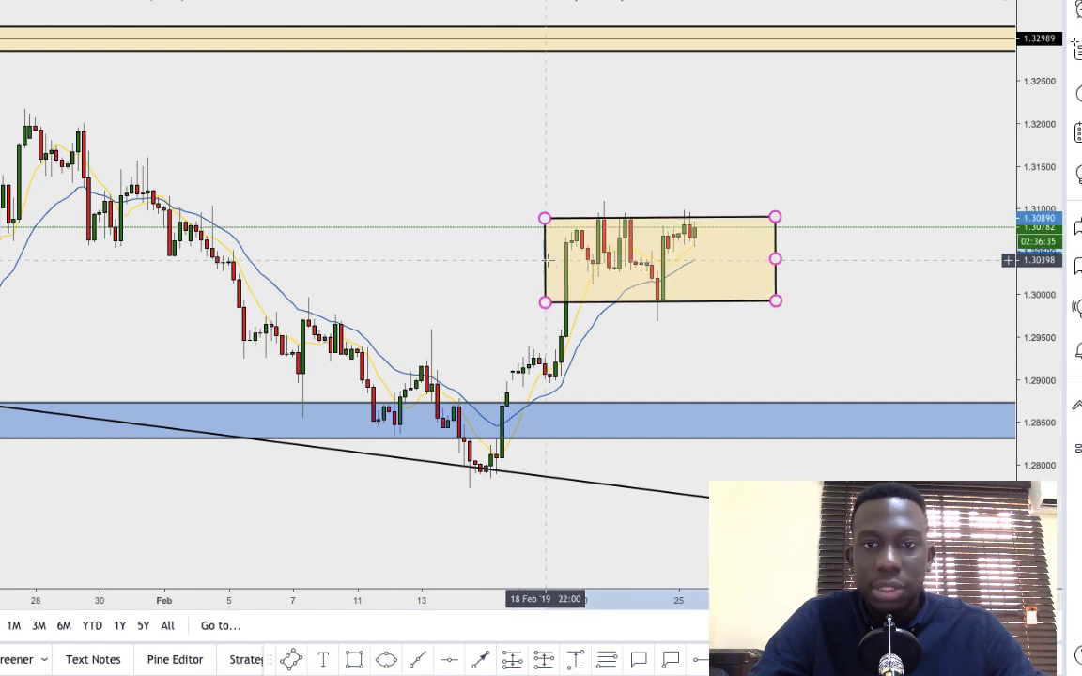
click(611, 190)
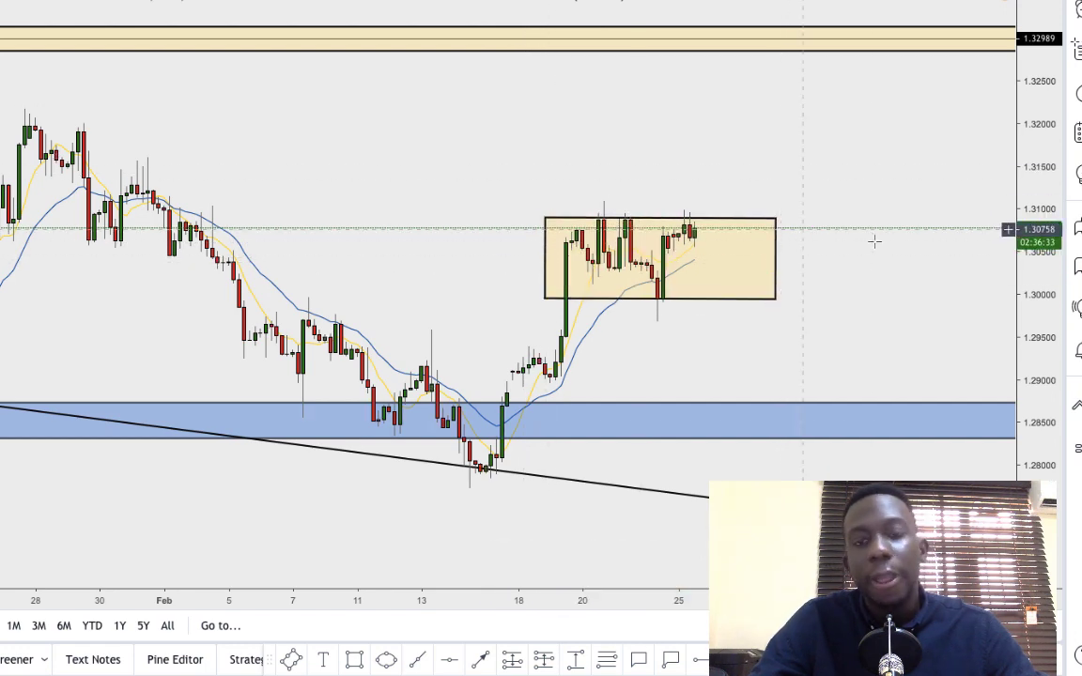
- Draw a green horizontal ray at 1.31963 starting on 17 January 2019, along the late January highs
scroll(934, 237, up, 2)
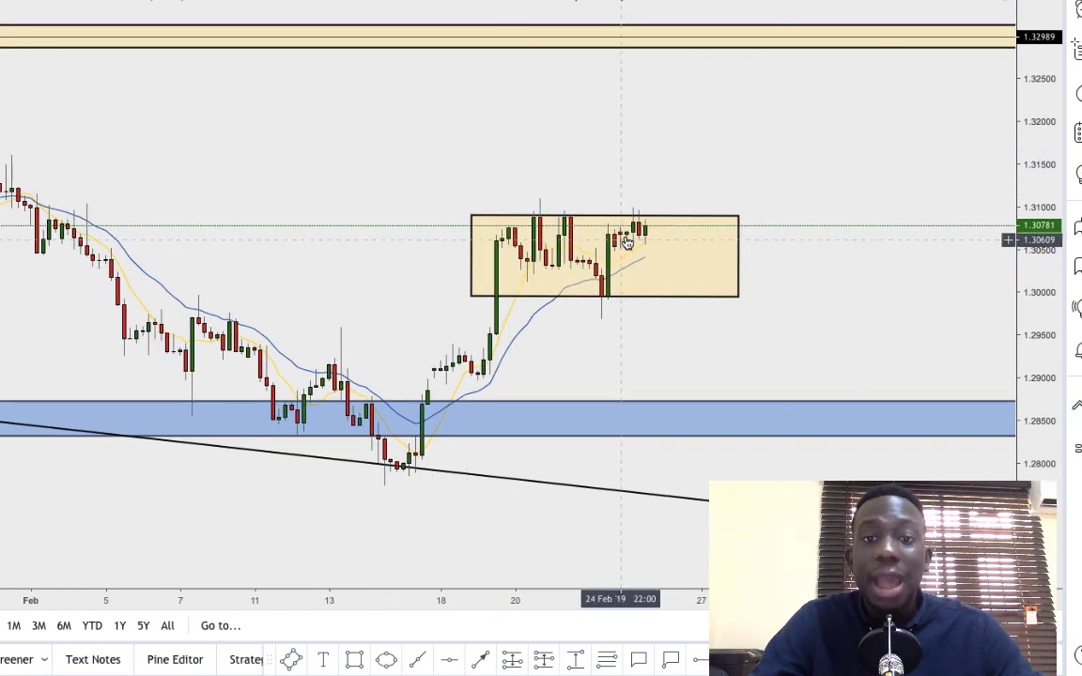
drag(649, 157, 685, 173)
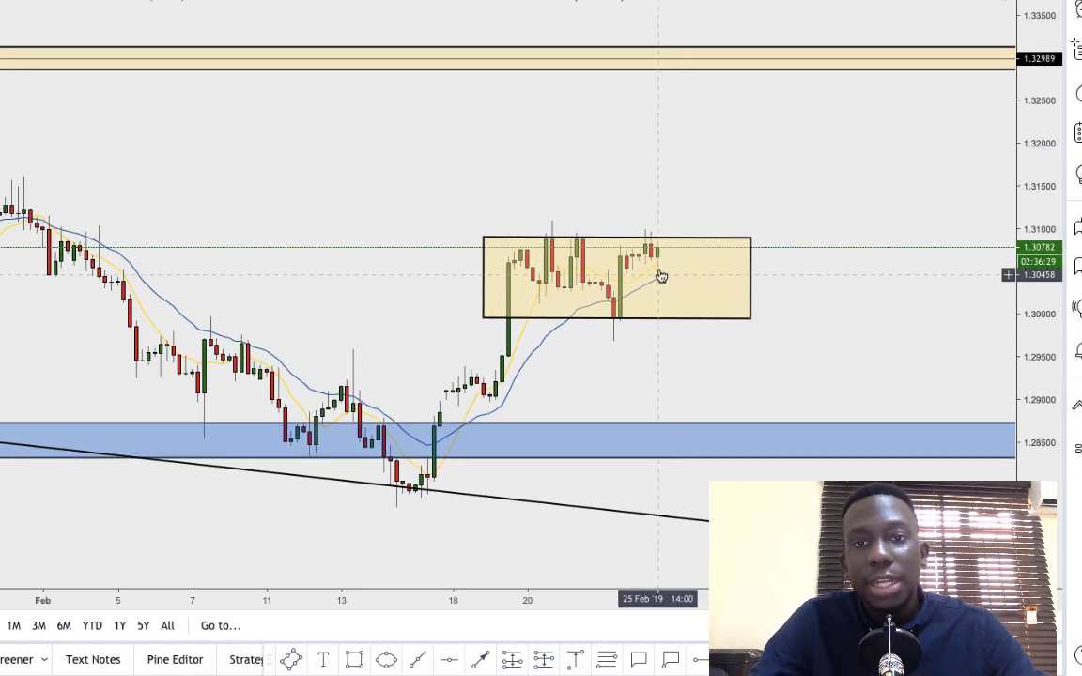
scroll(662, 272, down, 1)
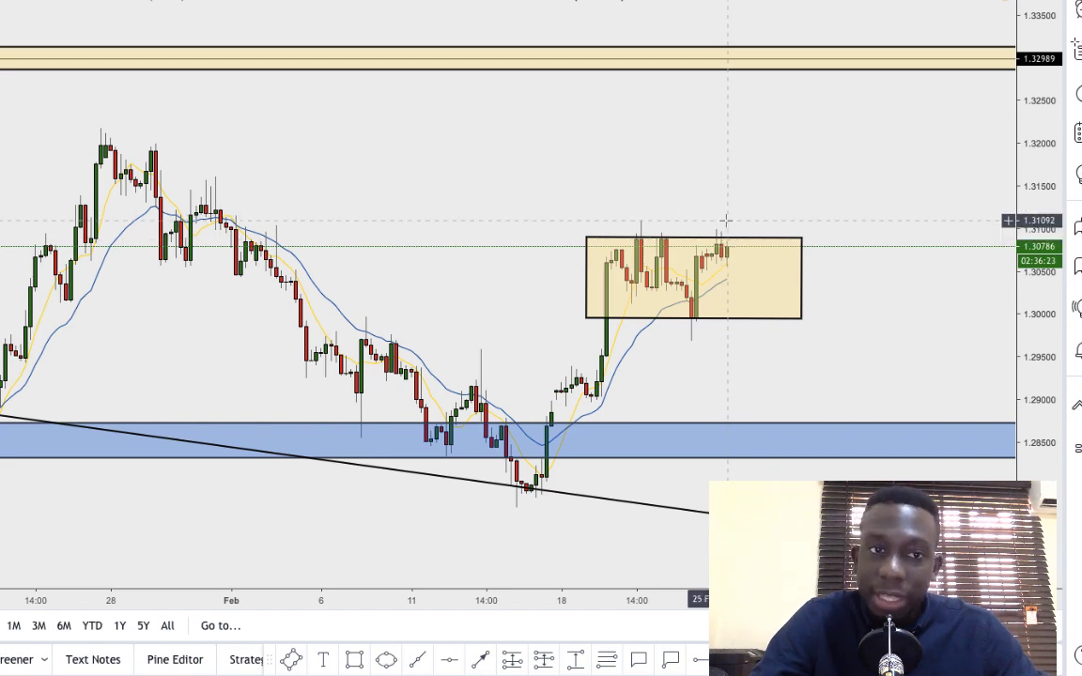
scroll(725, 218, down, 2)
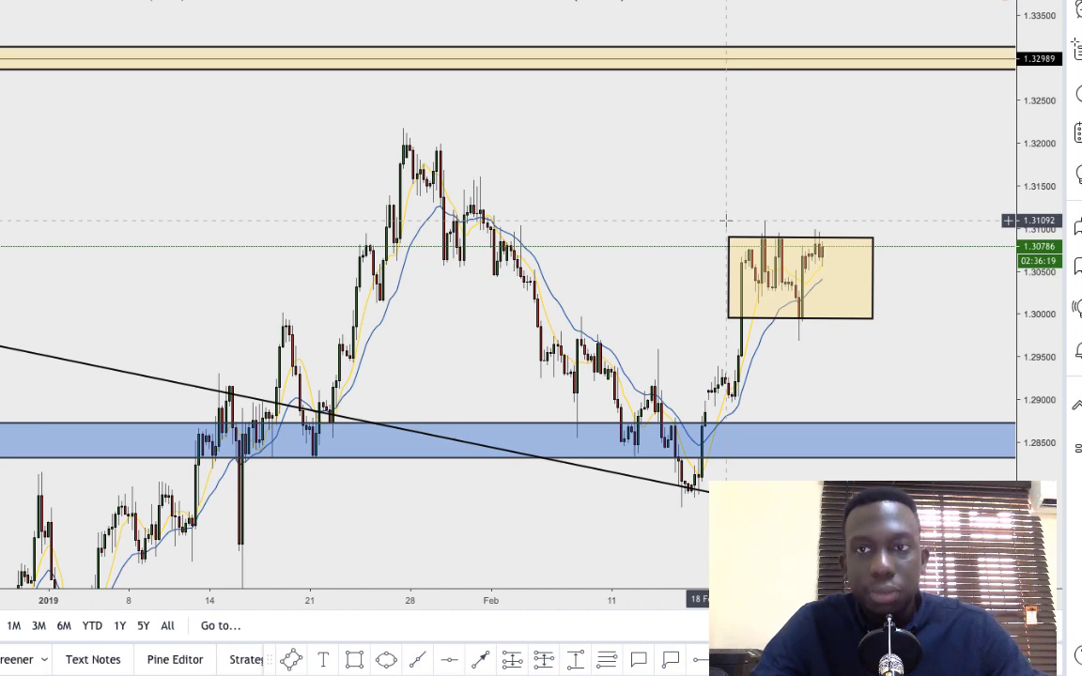
scroll(725, 218, up, 3)
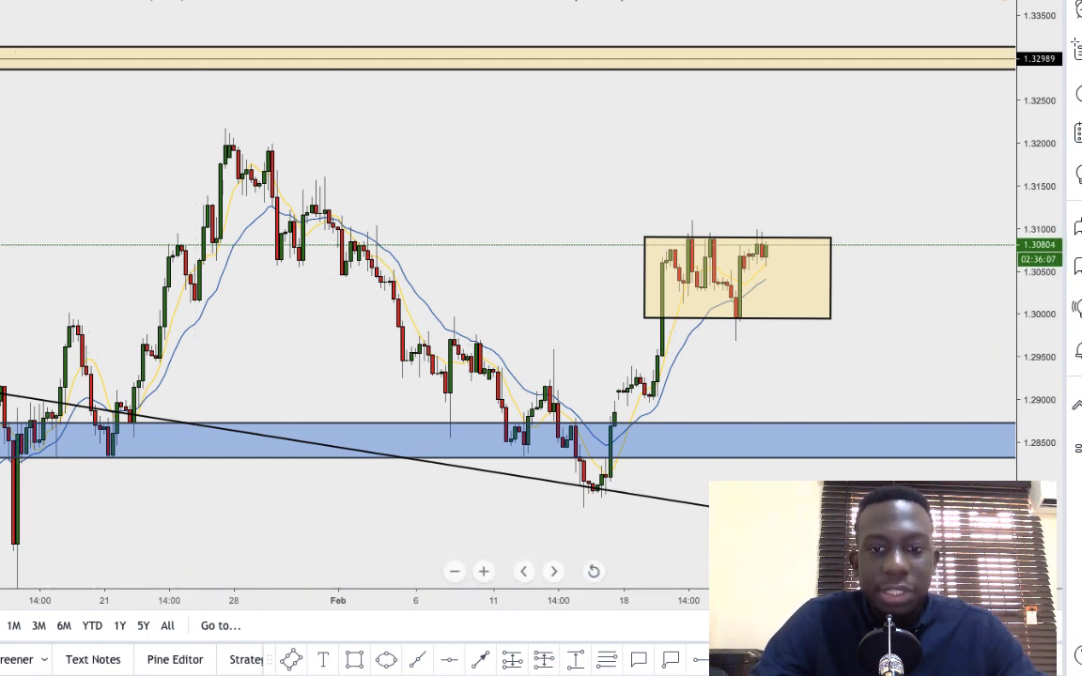
click(686, 662)
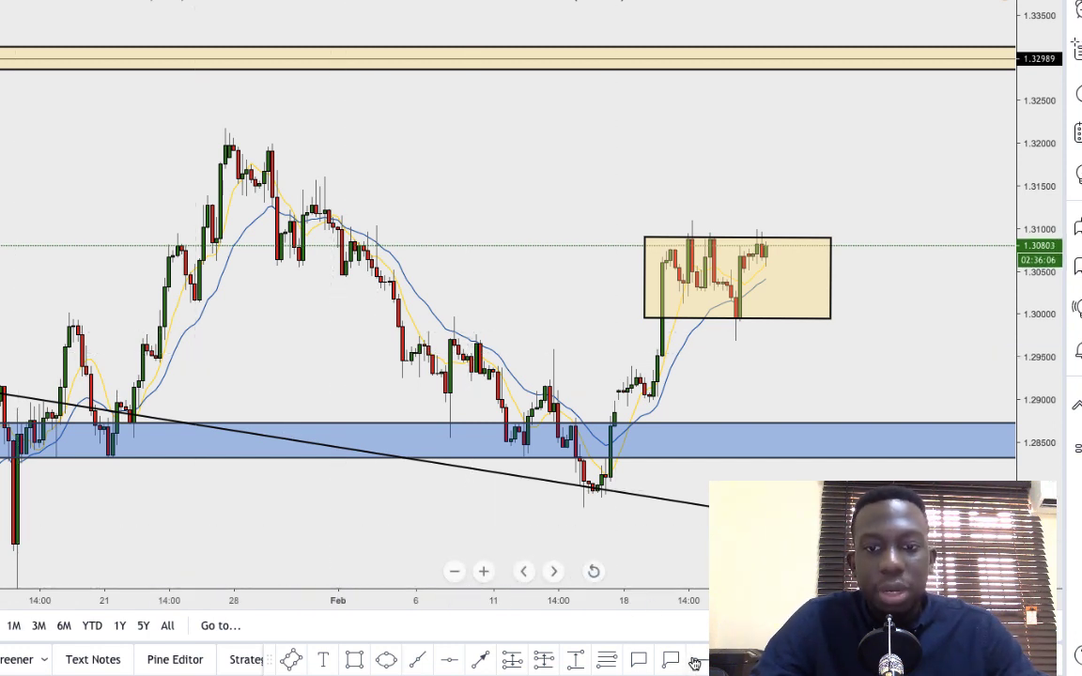
click(69, 147)
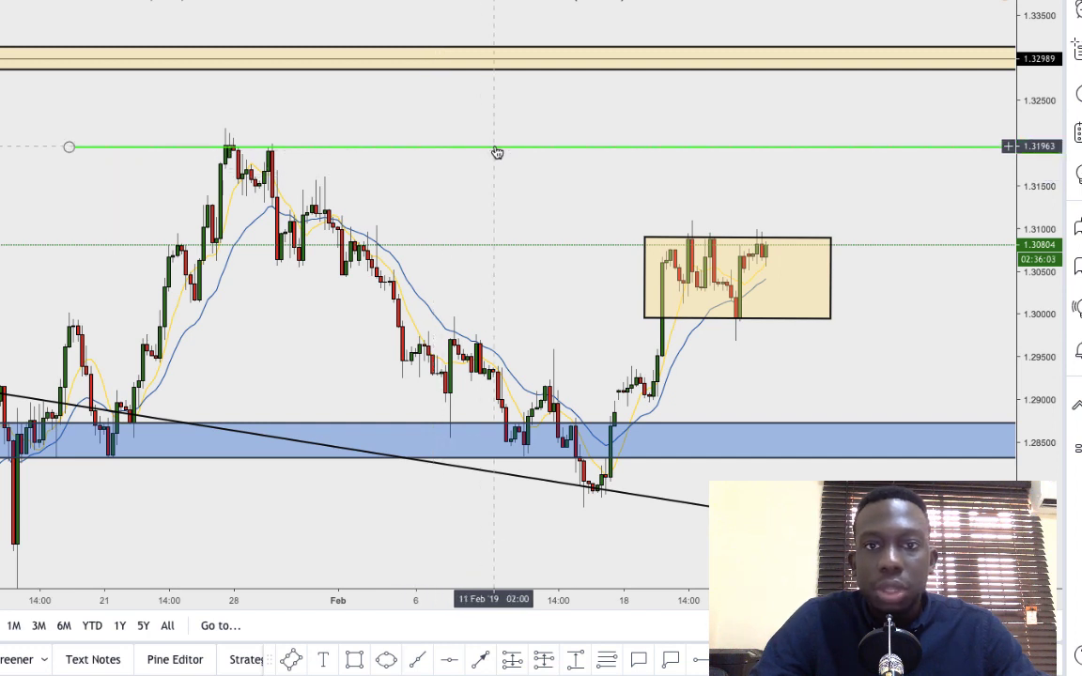
drag(499, 151, 498, 146)
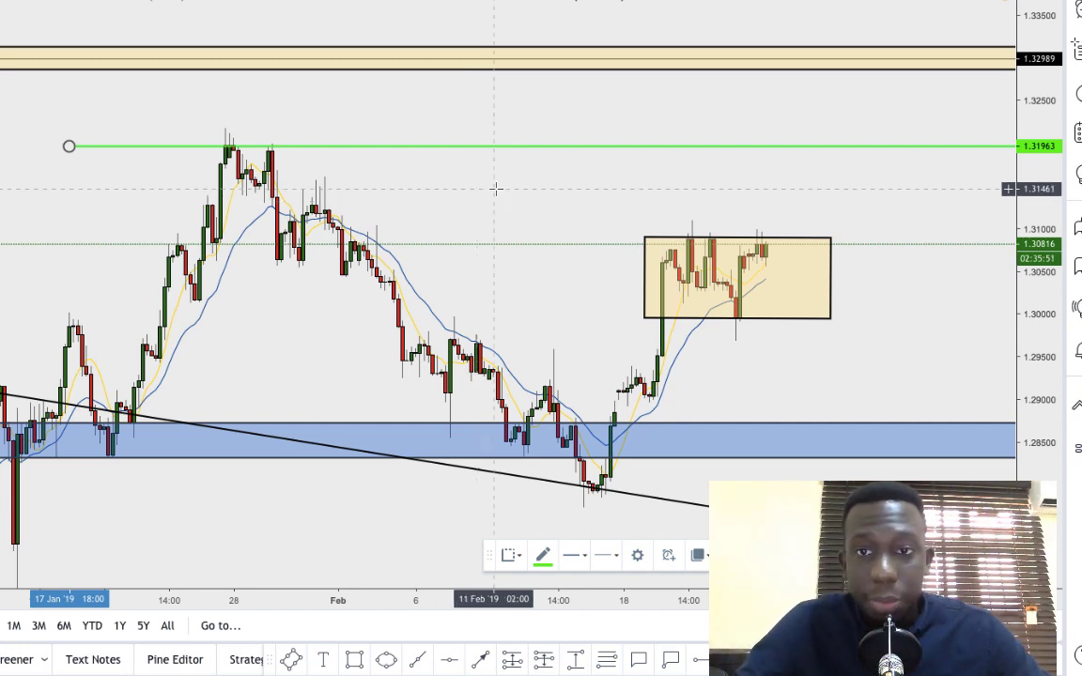
click(833, 199)
- Examine the late February consolidation box against the green ray and the yellow zone above it
drag(1045, 297, 1045, 242)
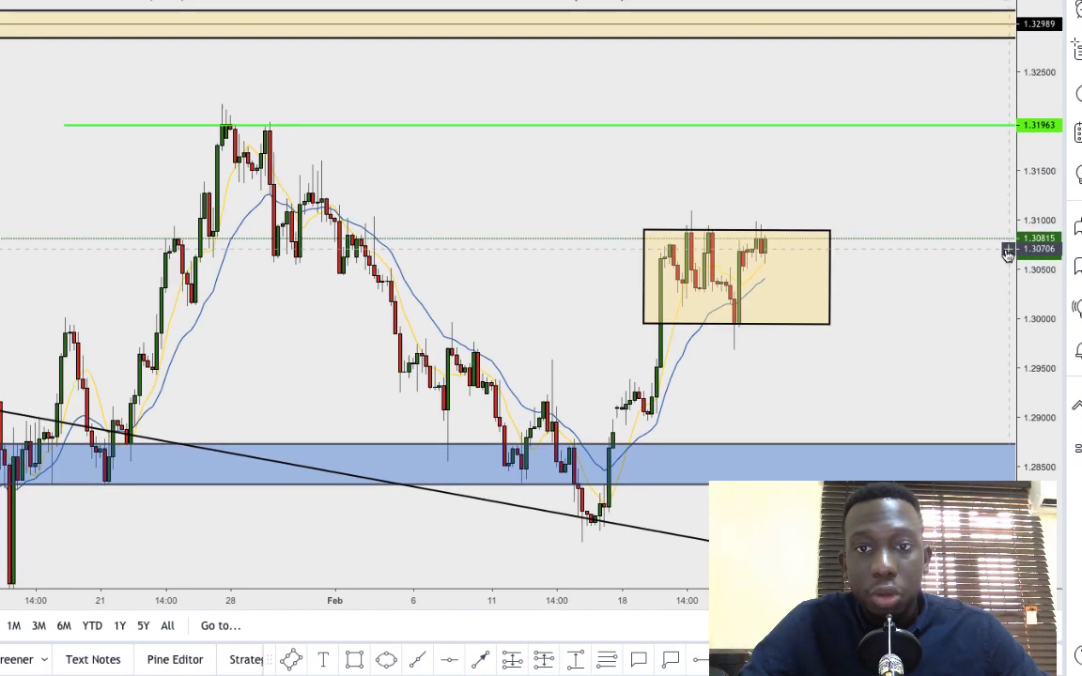
scroll(901, 221, up, 1)
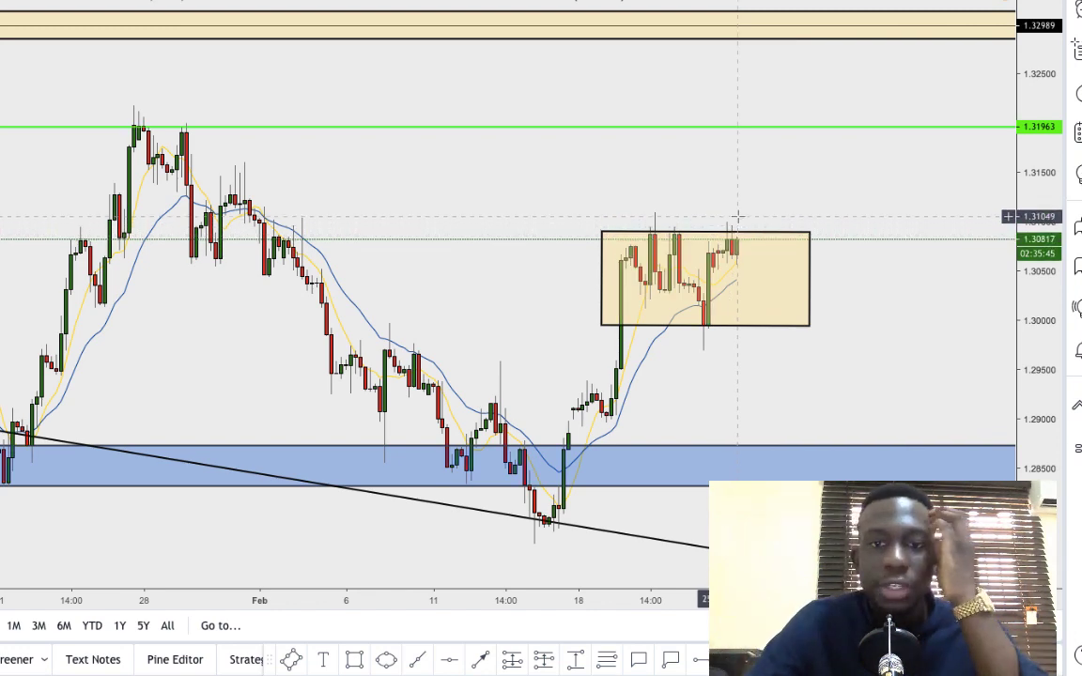
scroll(738, 218, up, 2)
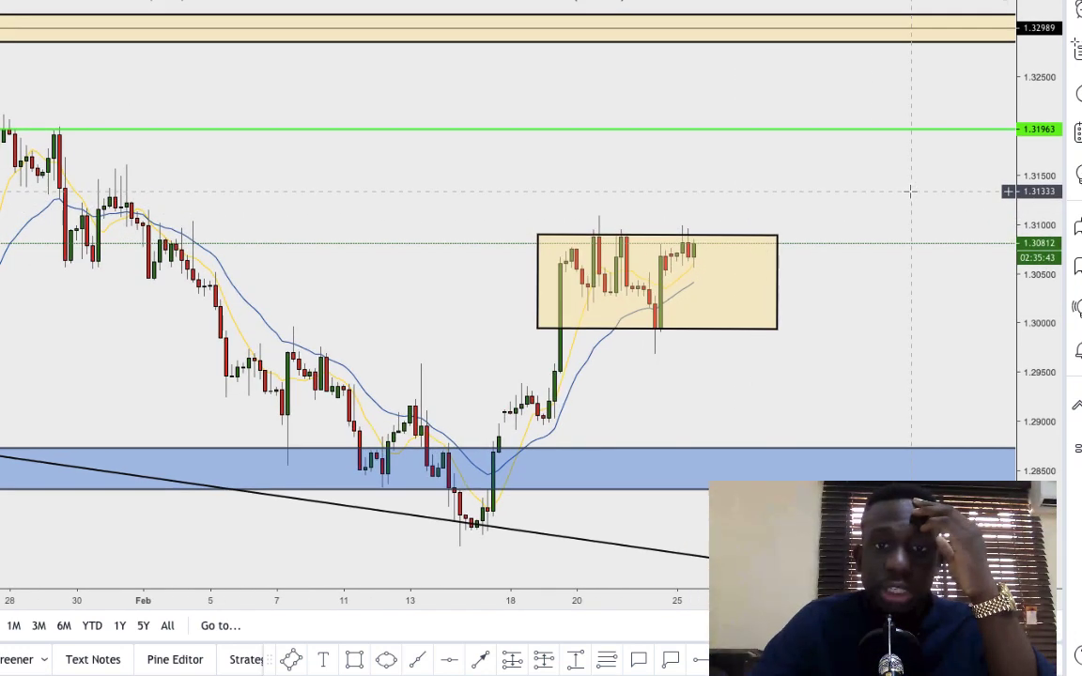